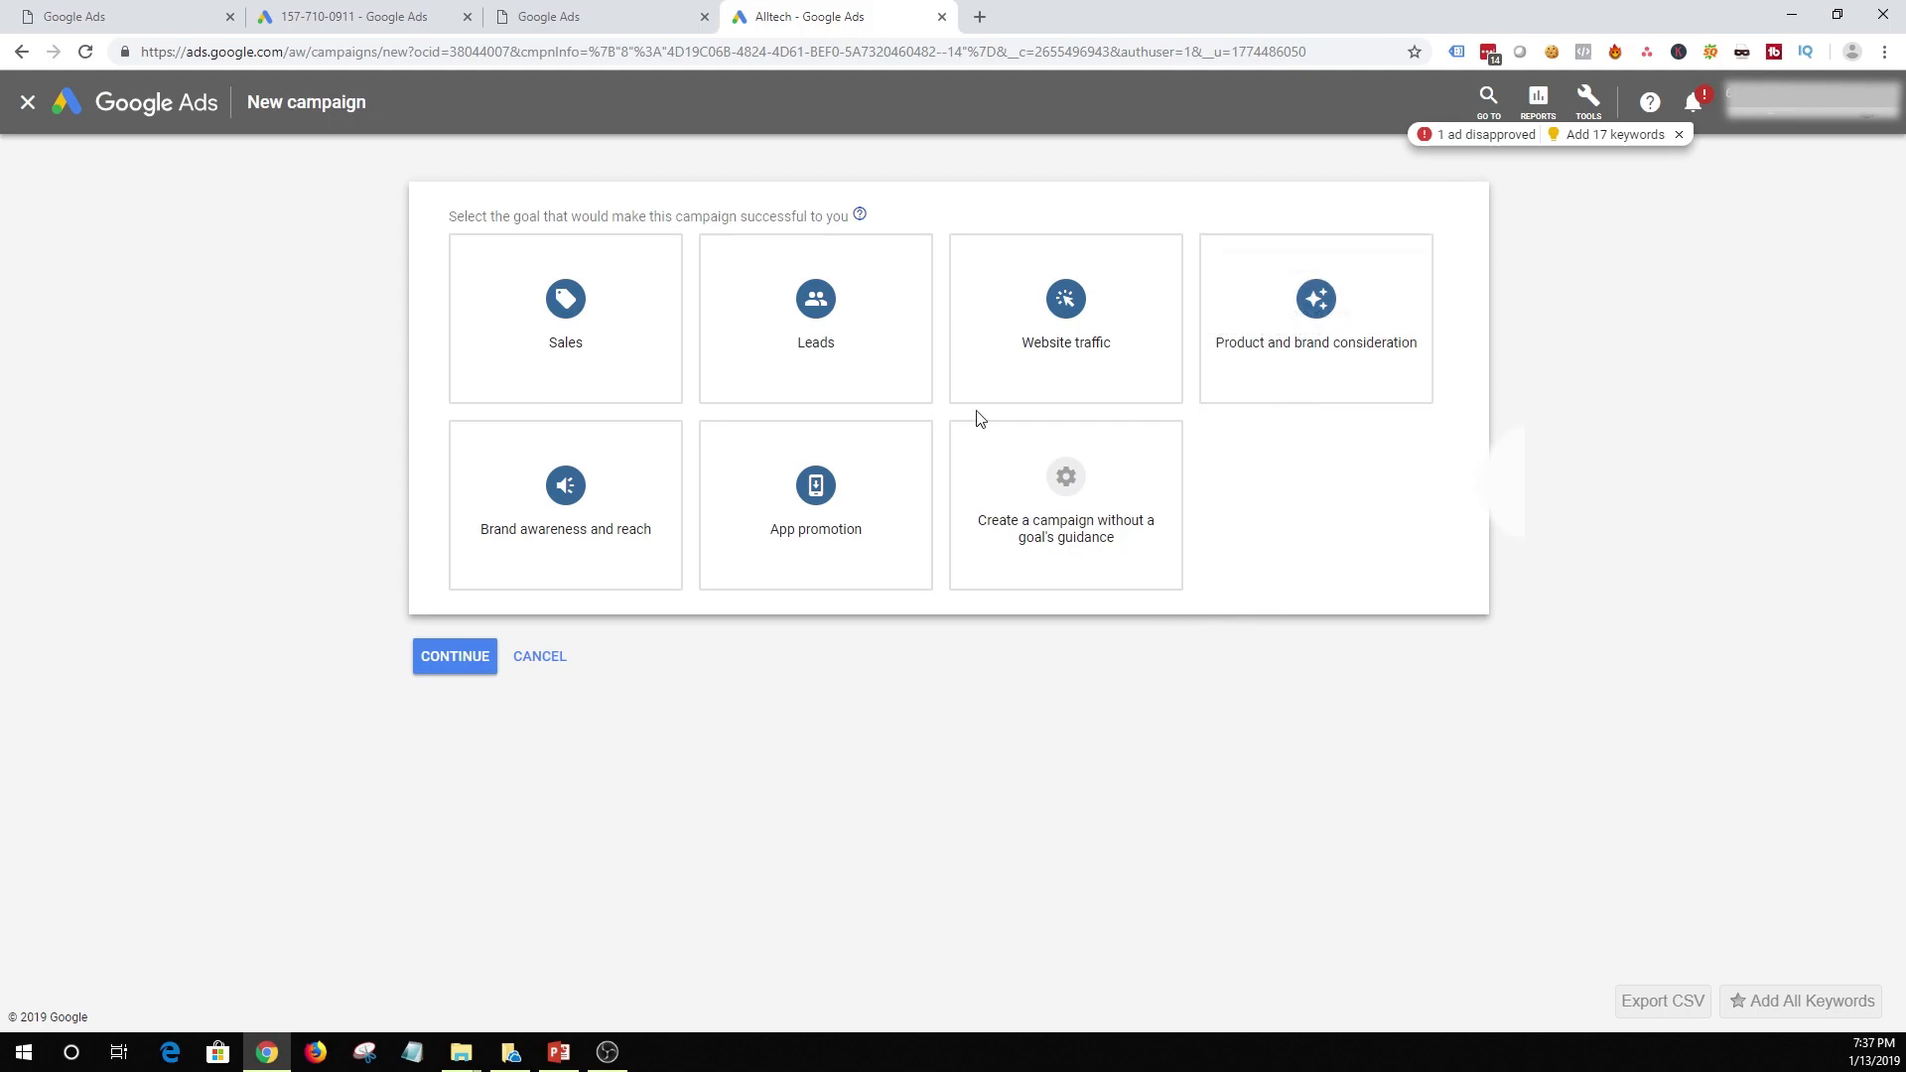
Select Leads as the campaign goal and Display as its type with the Smart display campaign subtype
left_click(820, 323)
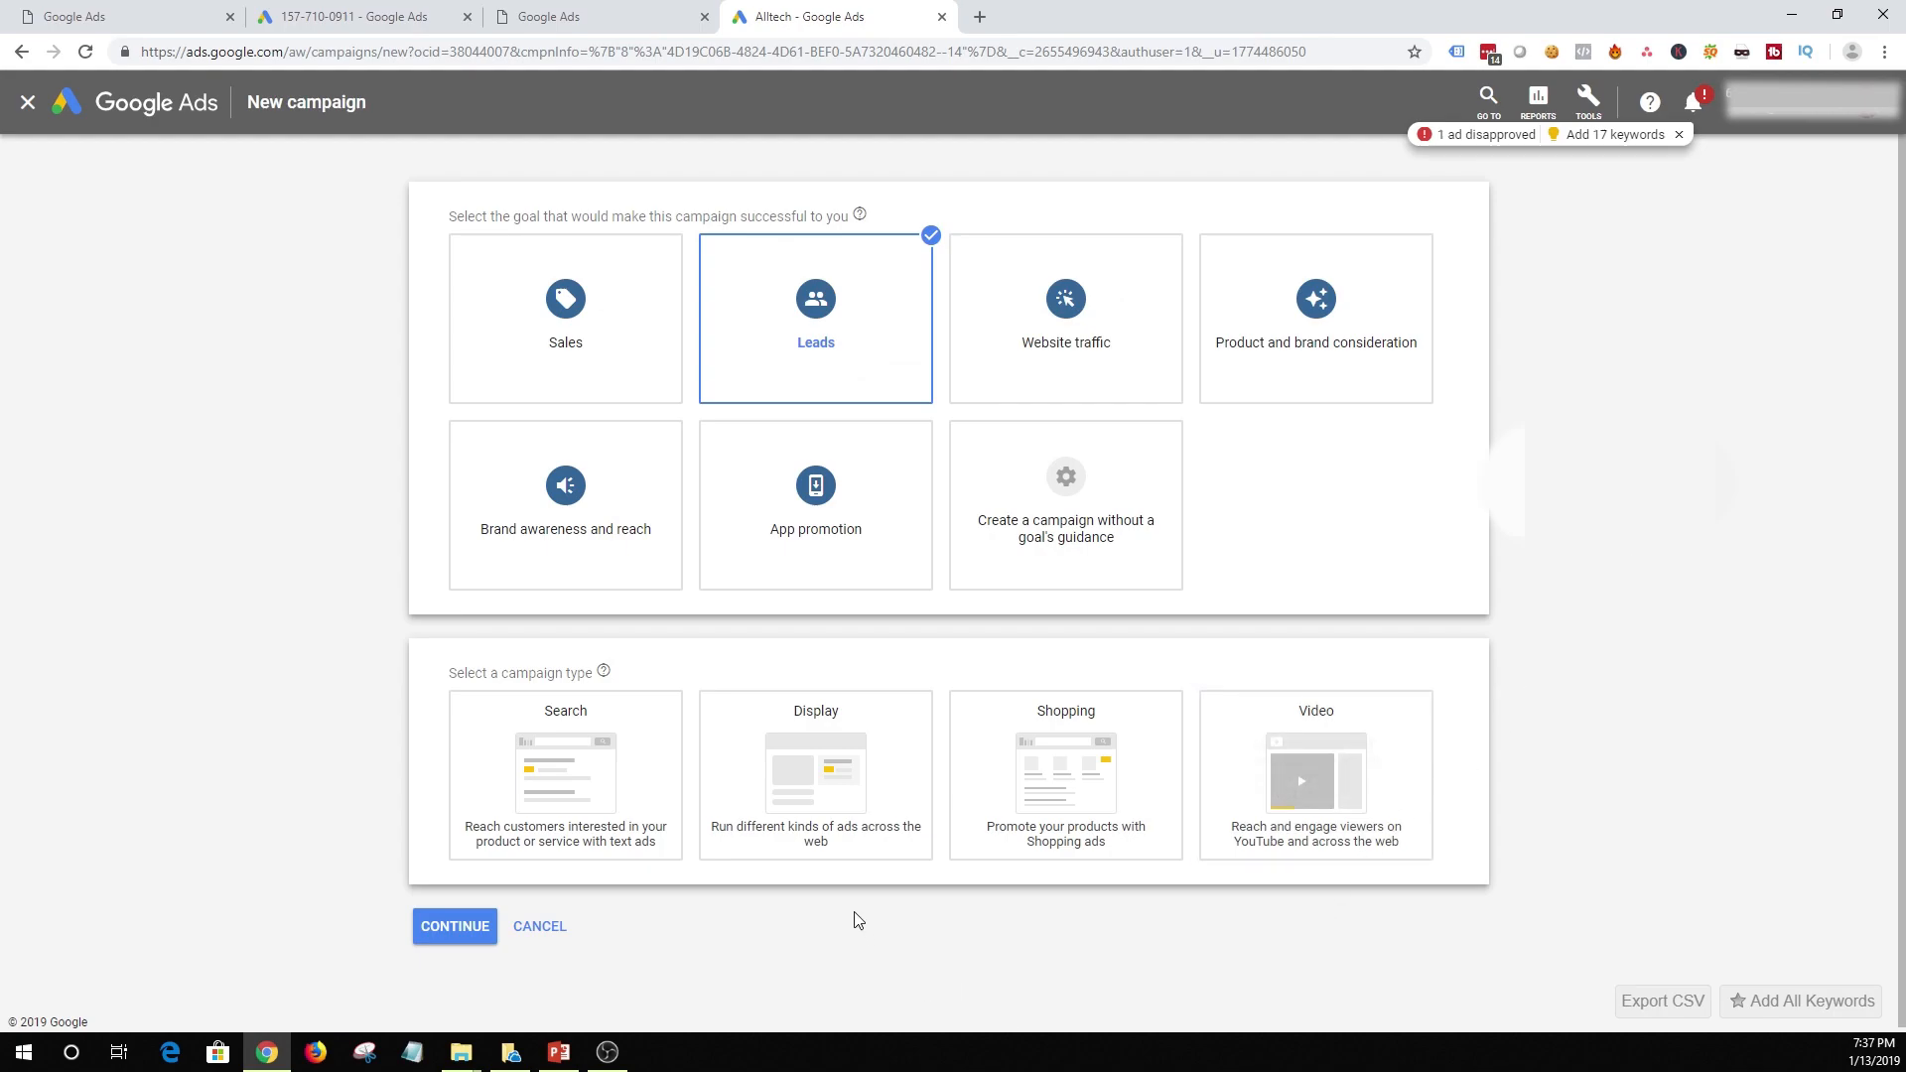
left_click(816, 777)
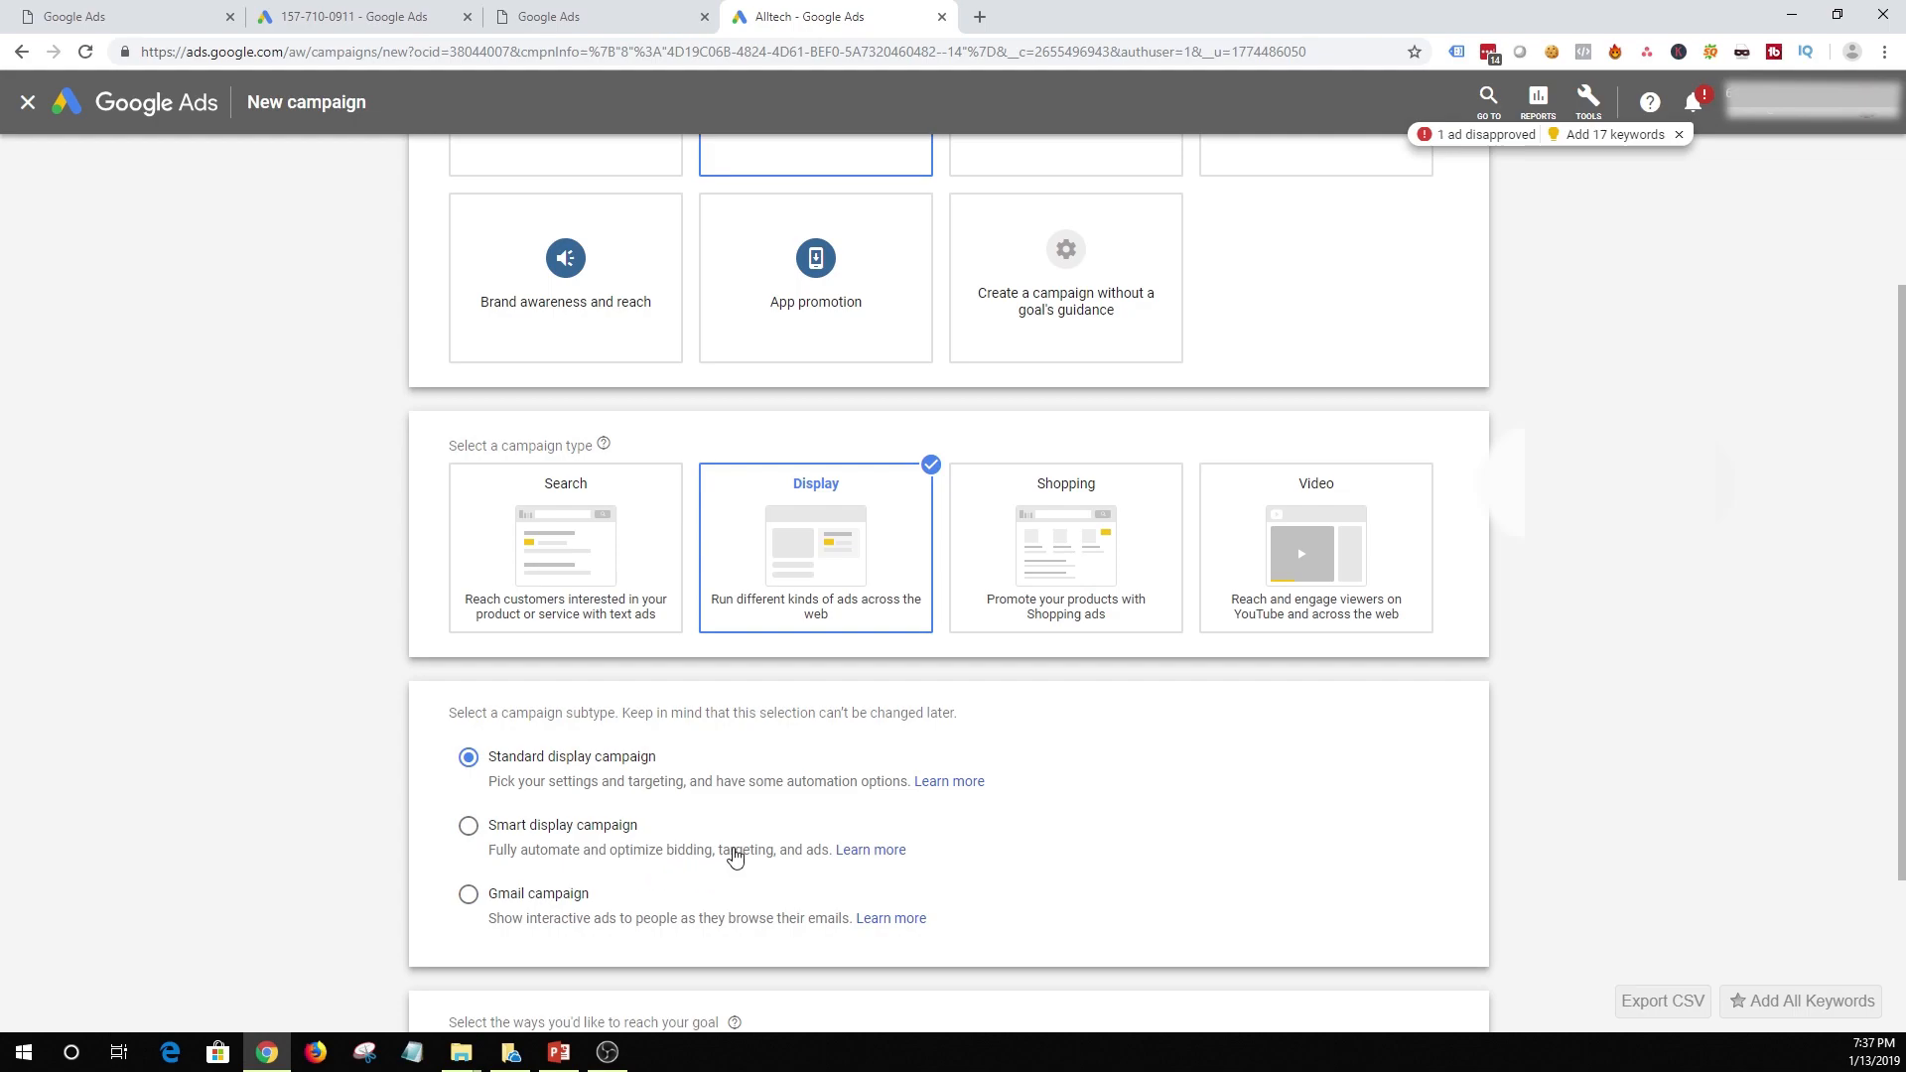
left_click(467, 828)
scroll(784, 796, "down", 3)
left_click(601, 835)
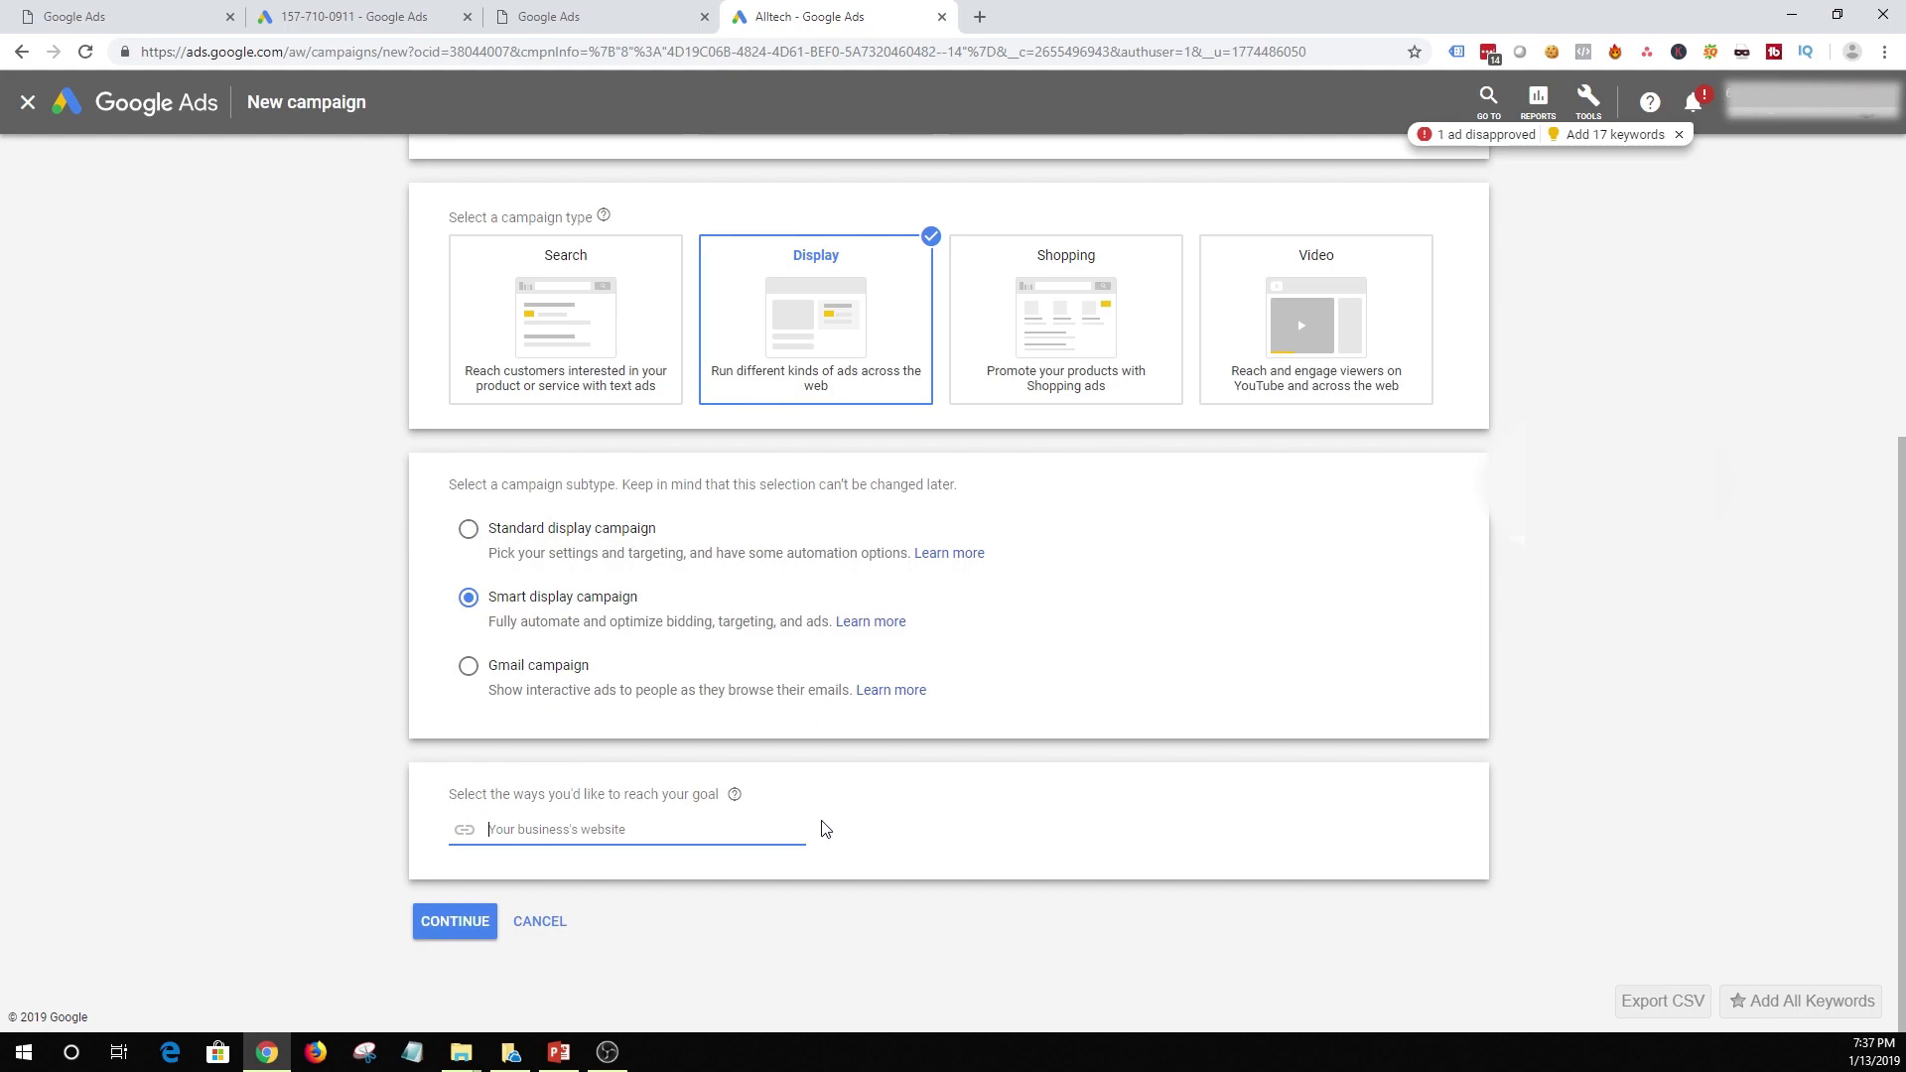
type("www.machinelearning.com")
left_click(444, 928)
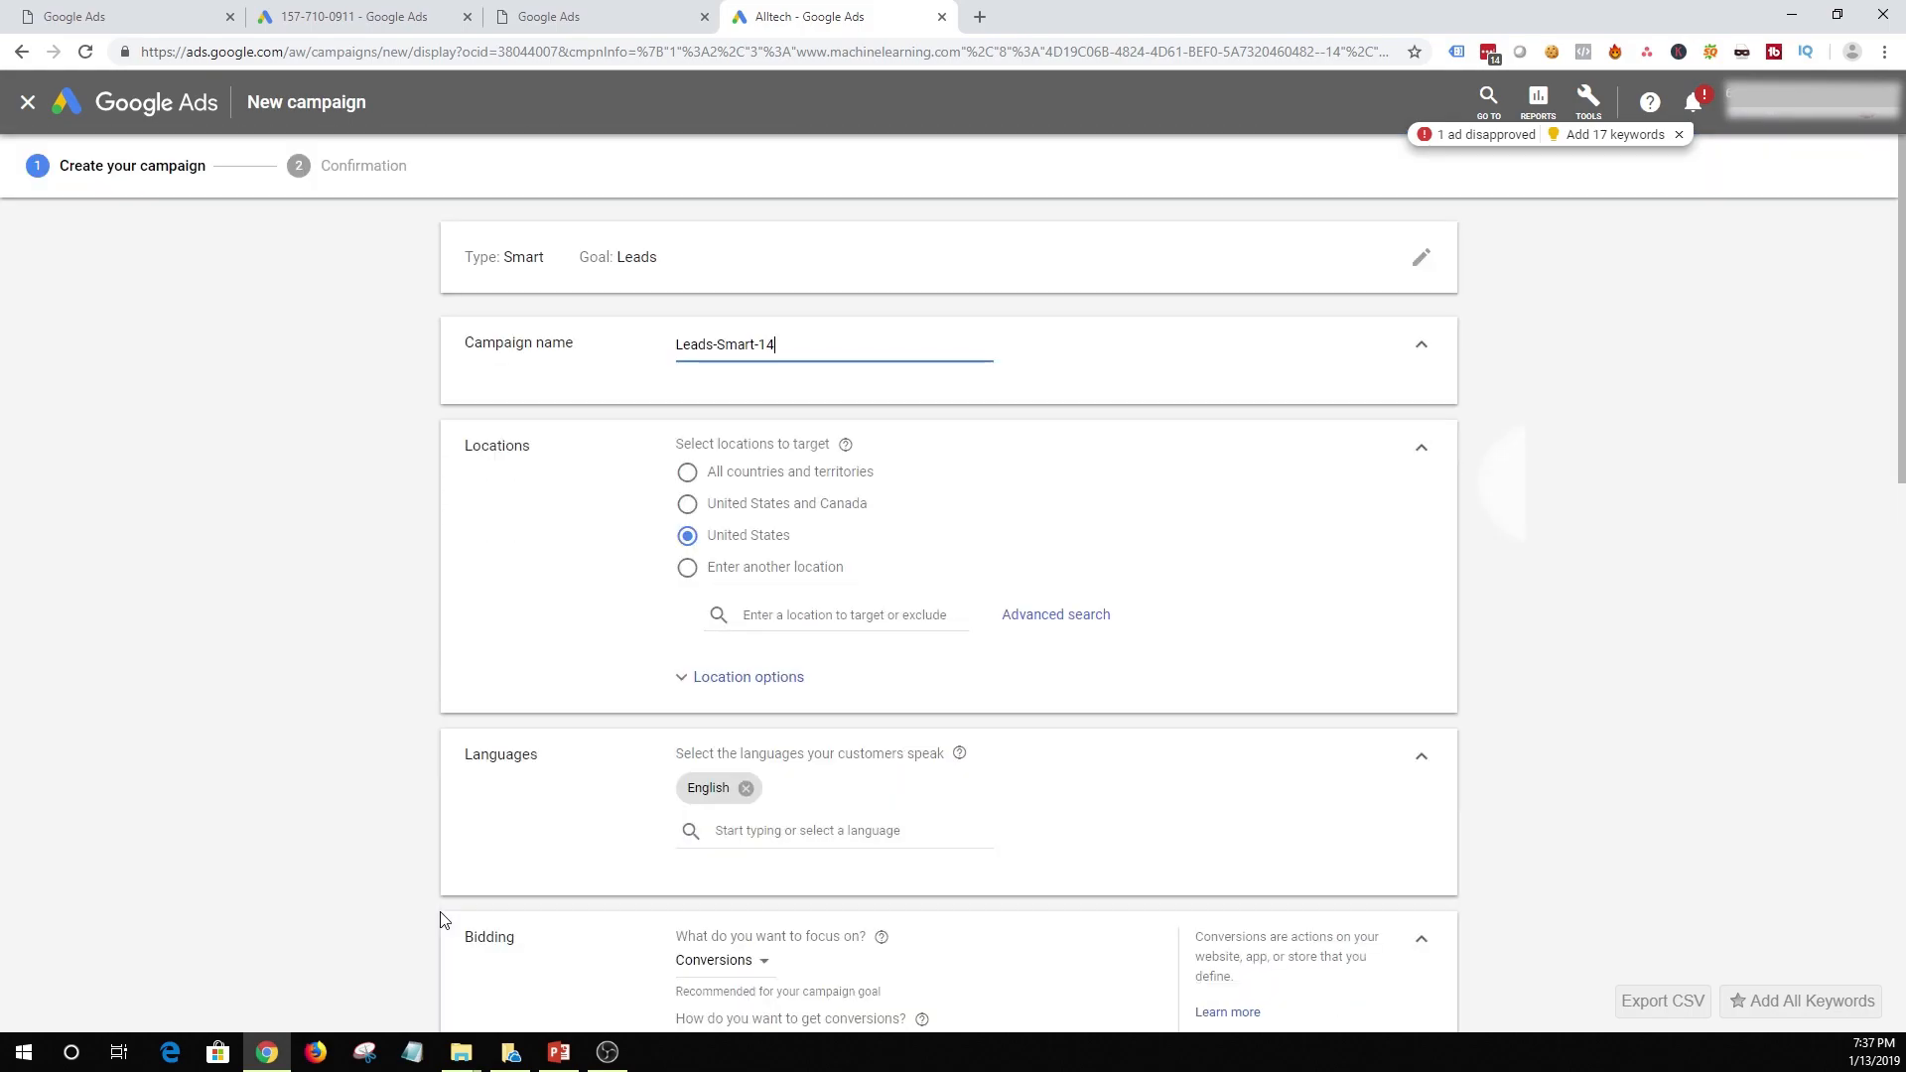
Rename the campaign as Lead Generation
double_click(817, 341)
triple_click(790, 344)
type("Lead Generation")
Review the available bidding focus options and the ways to get conversions
scroll(719, 551, "down", 5)
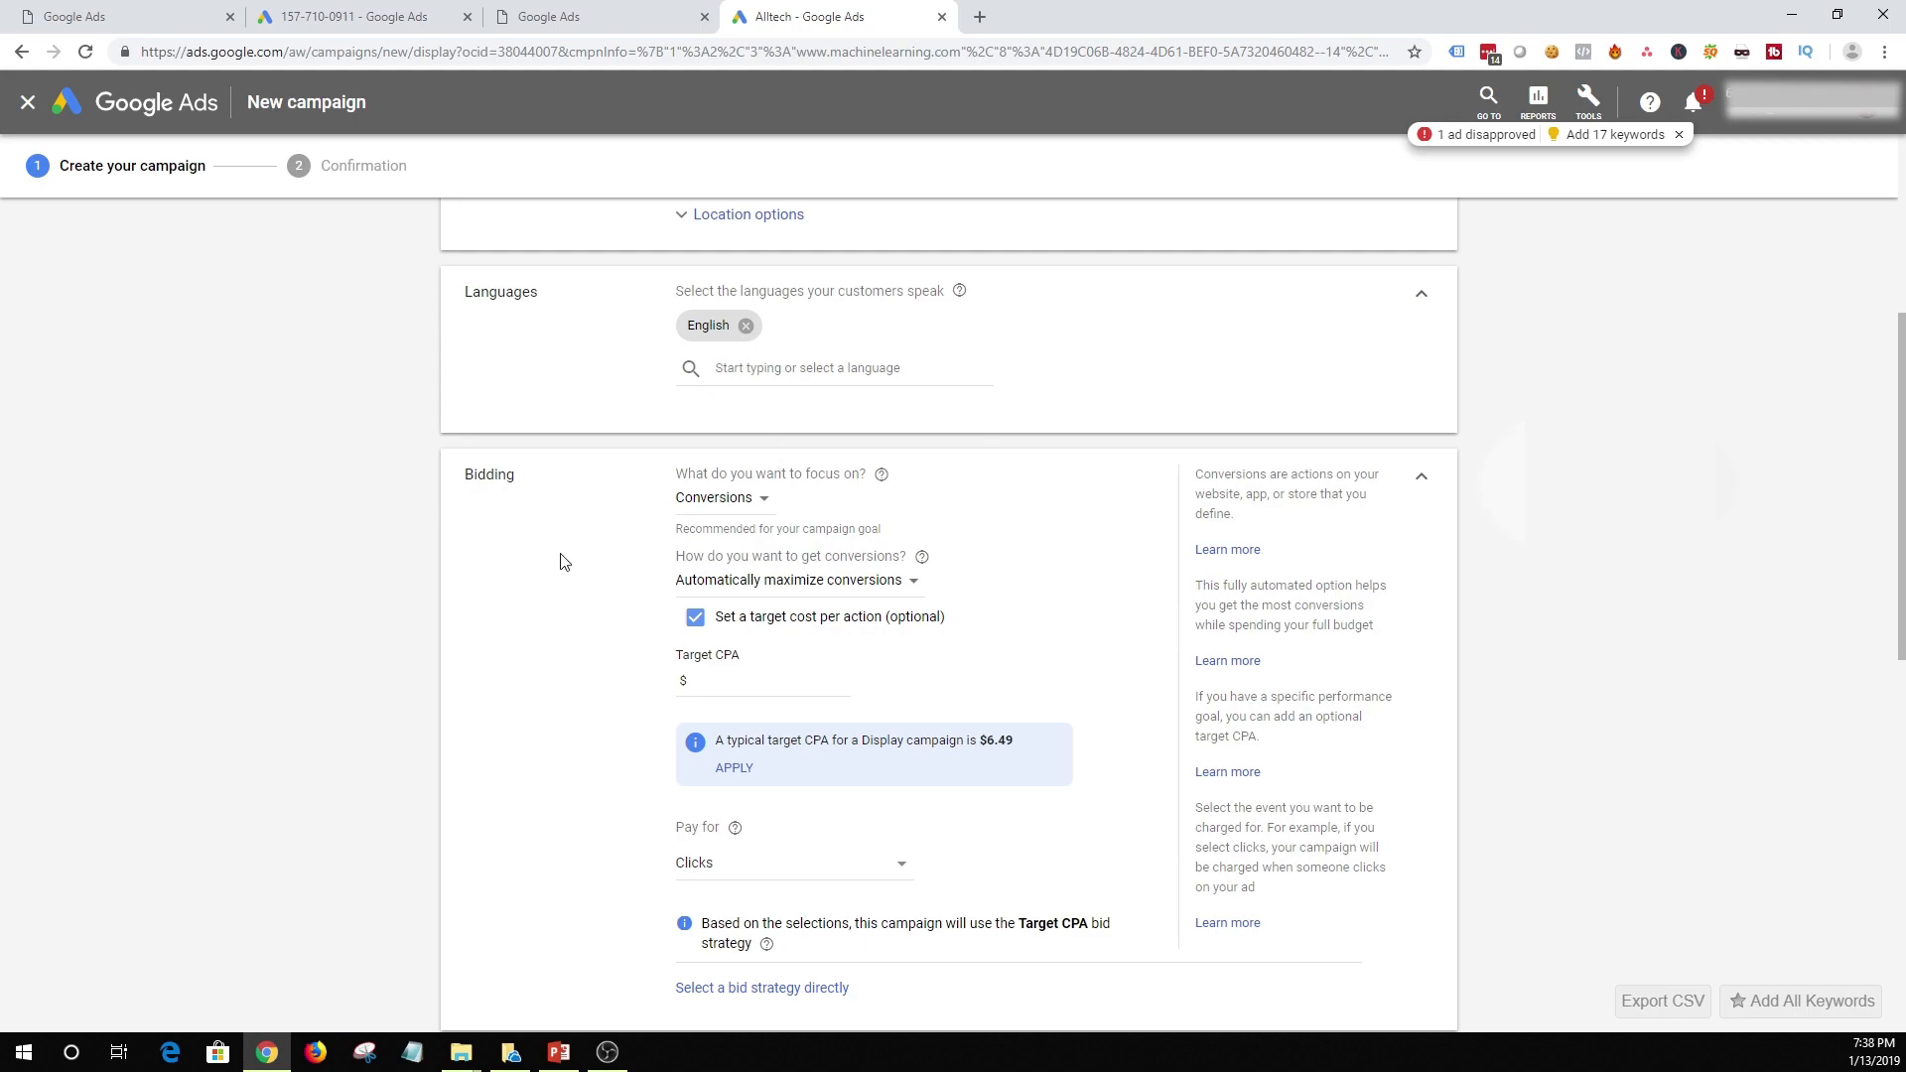
left_click(747, 500)
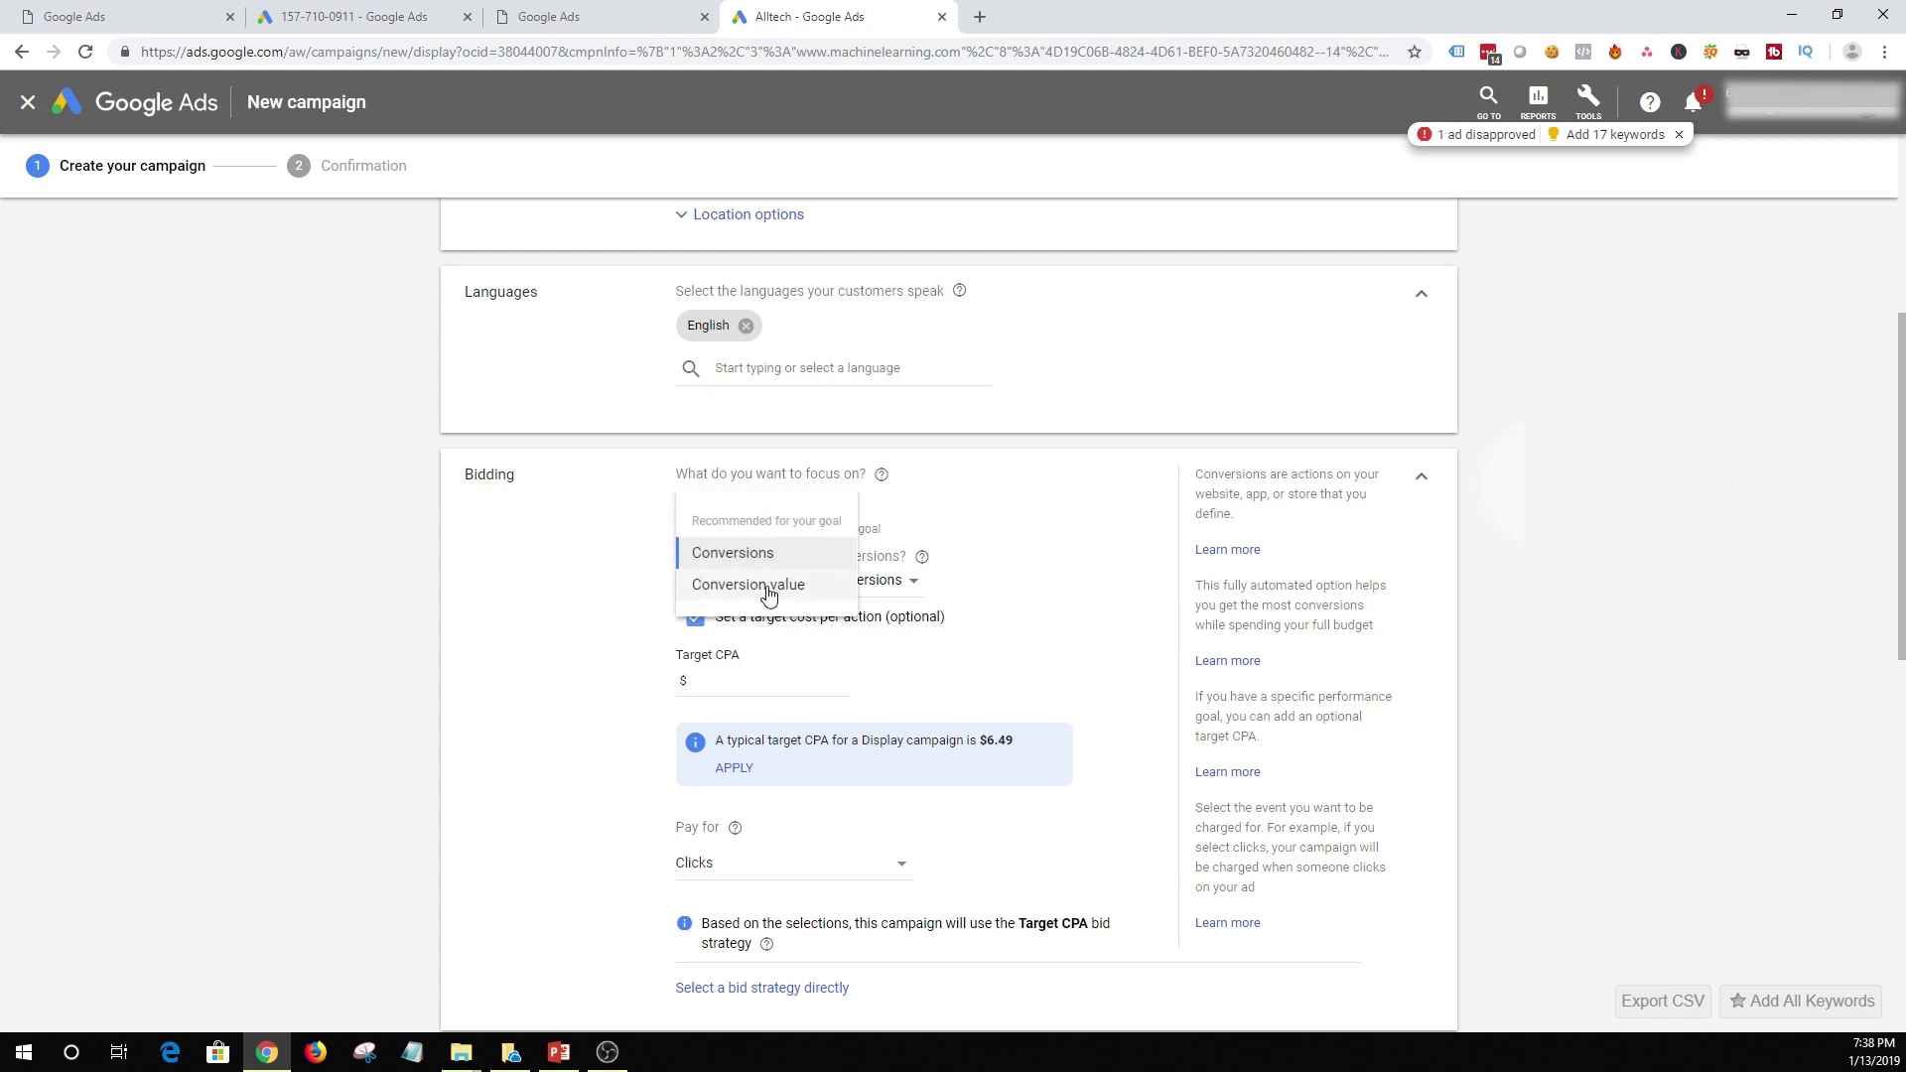
left_click(587, 566)
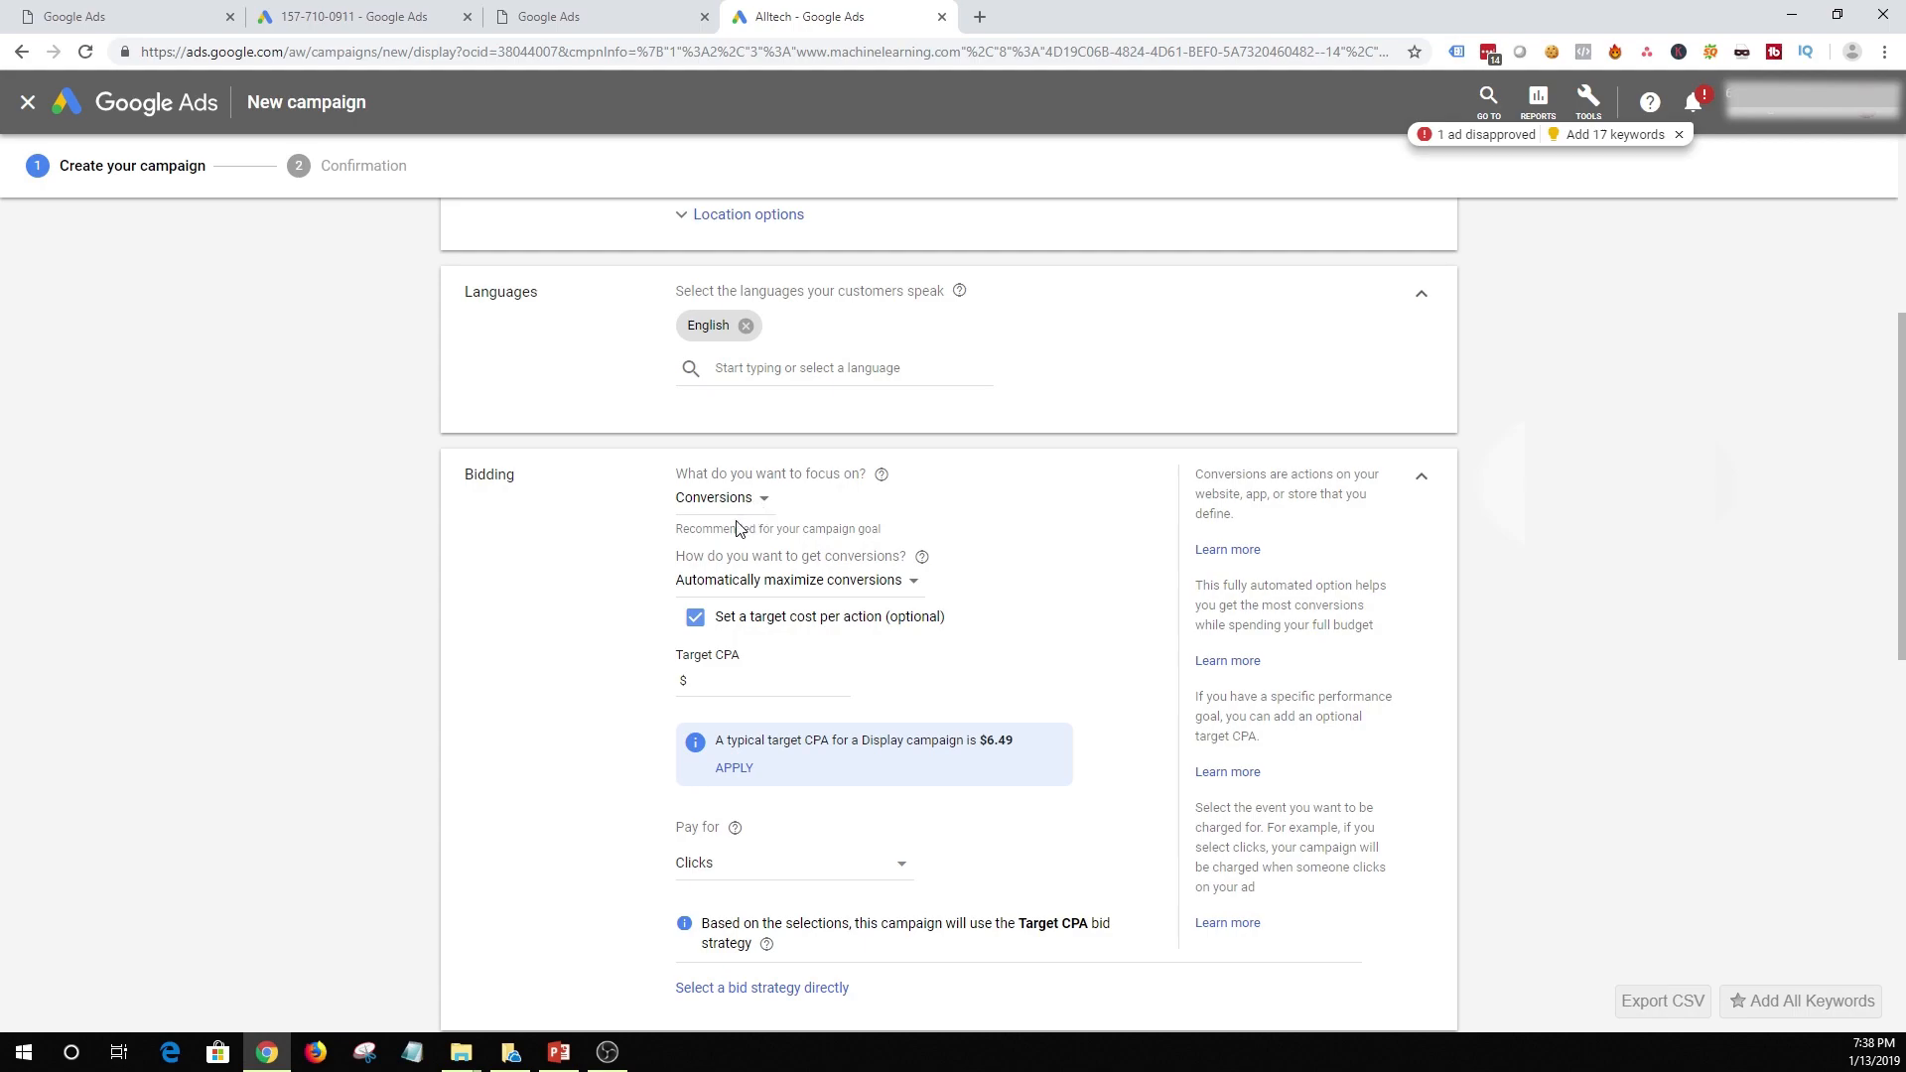
left_click(774, 585)
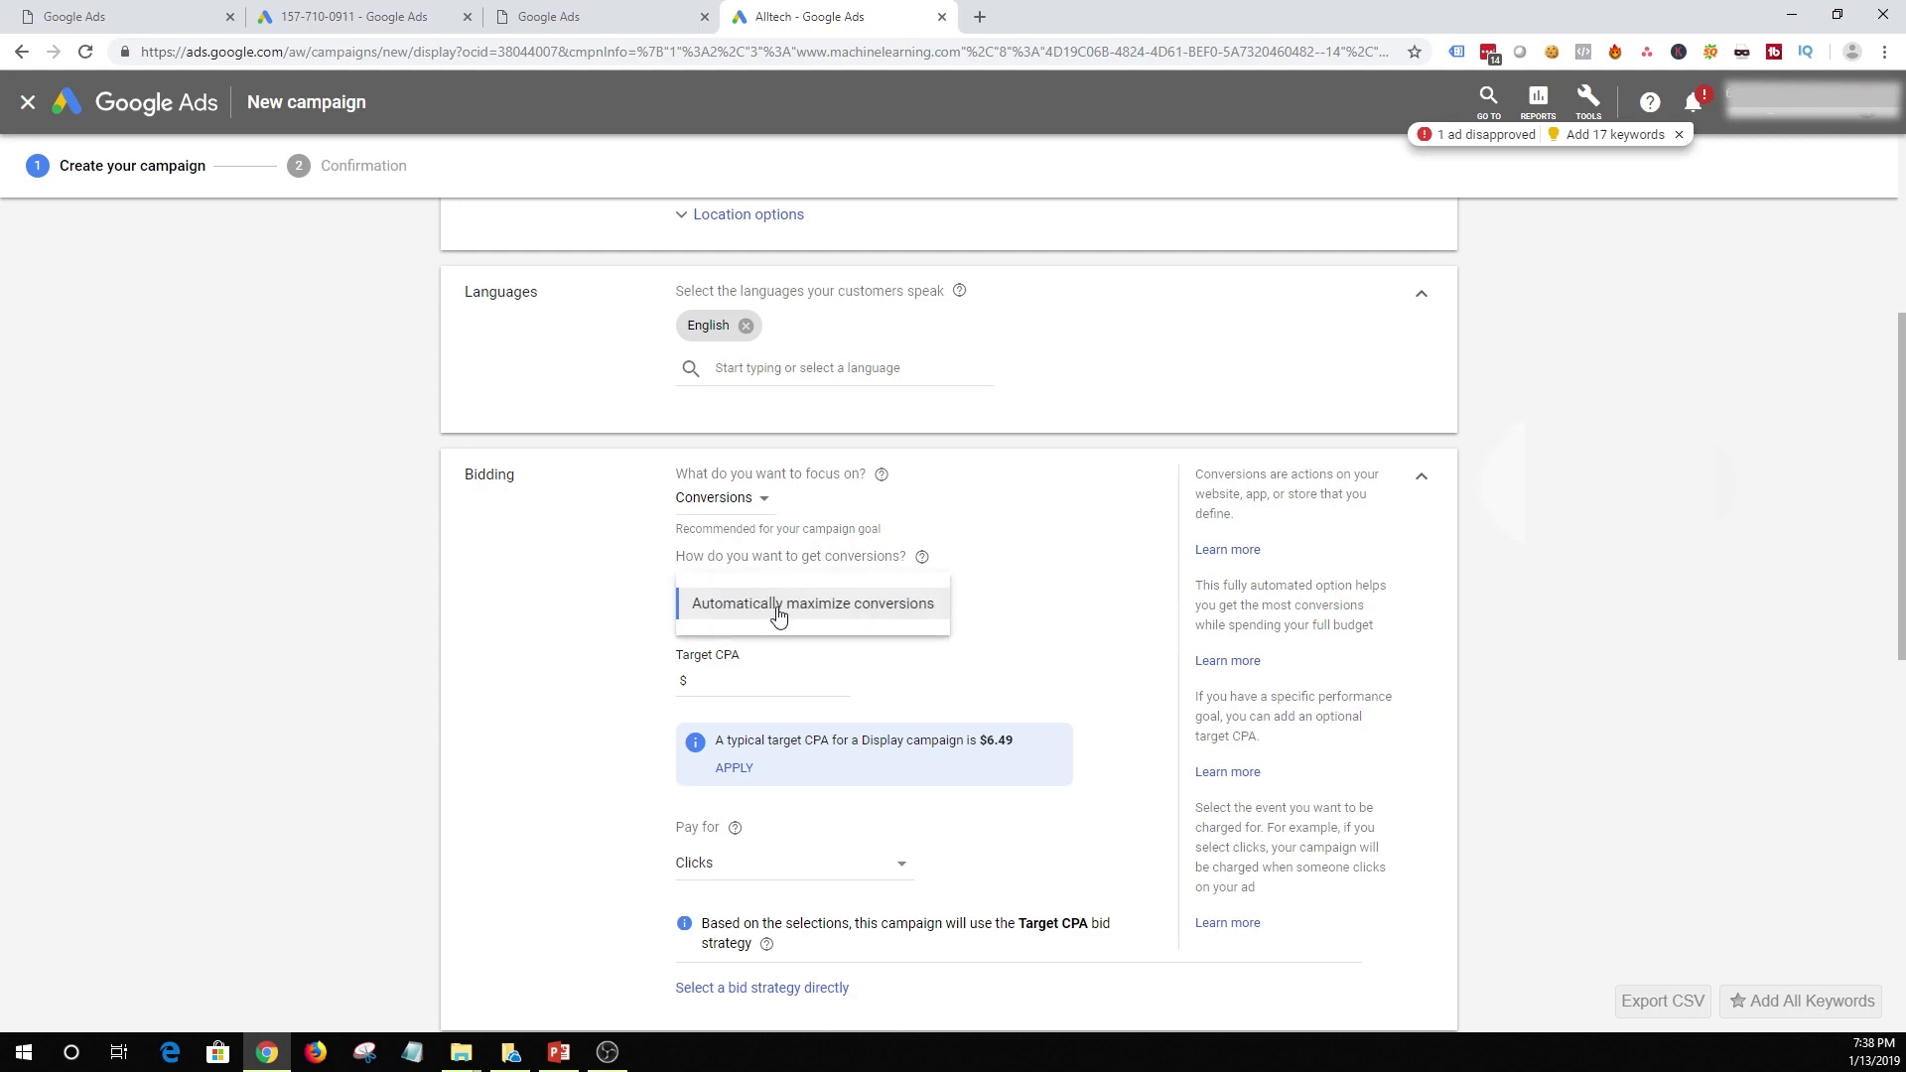
left_click(556, 595)
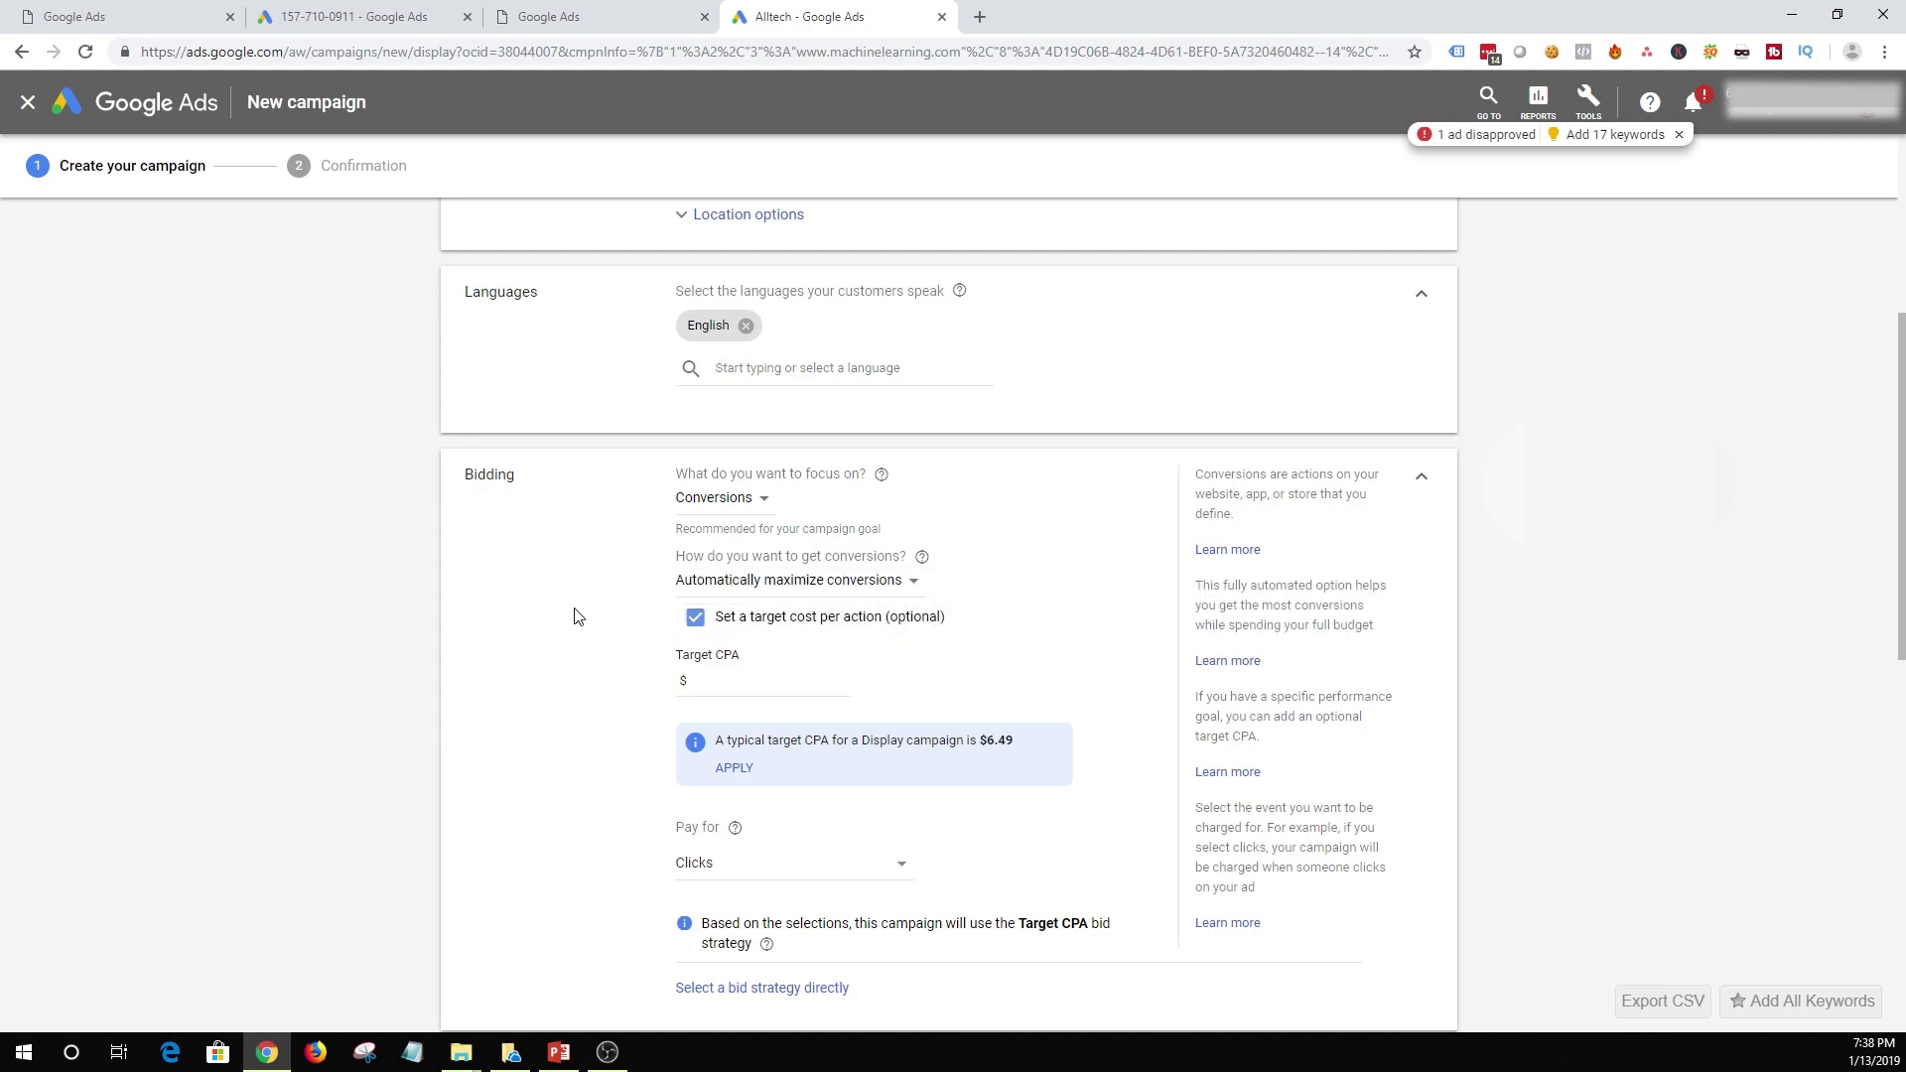
Set the target CPA to $5.00 and check the options for what the campaign pays for
left_click(735, 685)
type(".0")
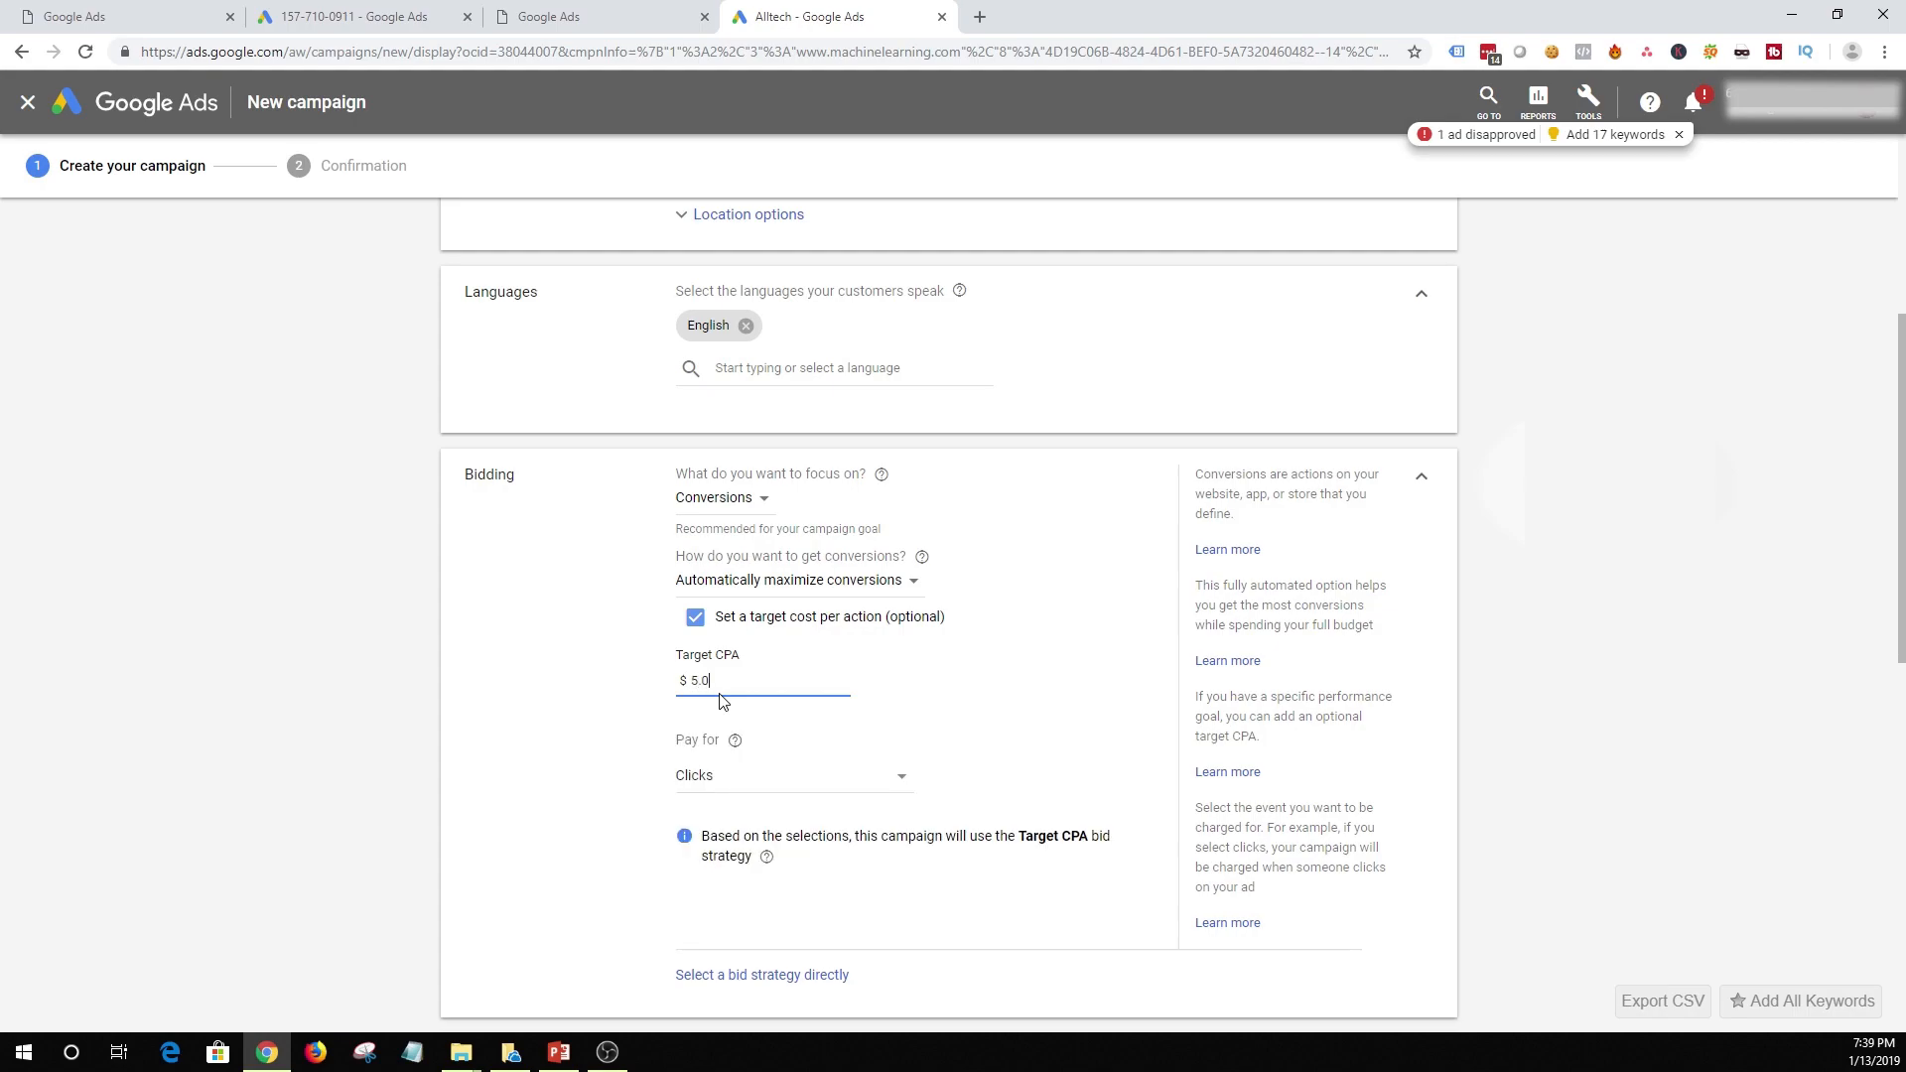
left_click(606, 731)
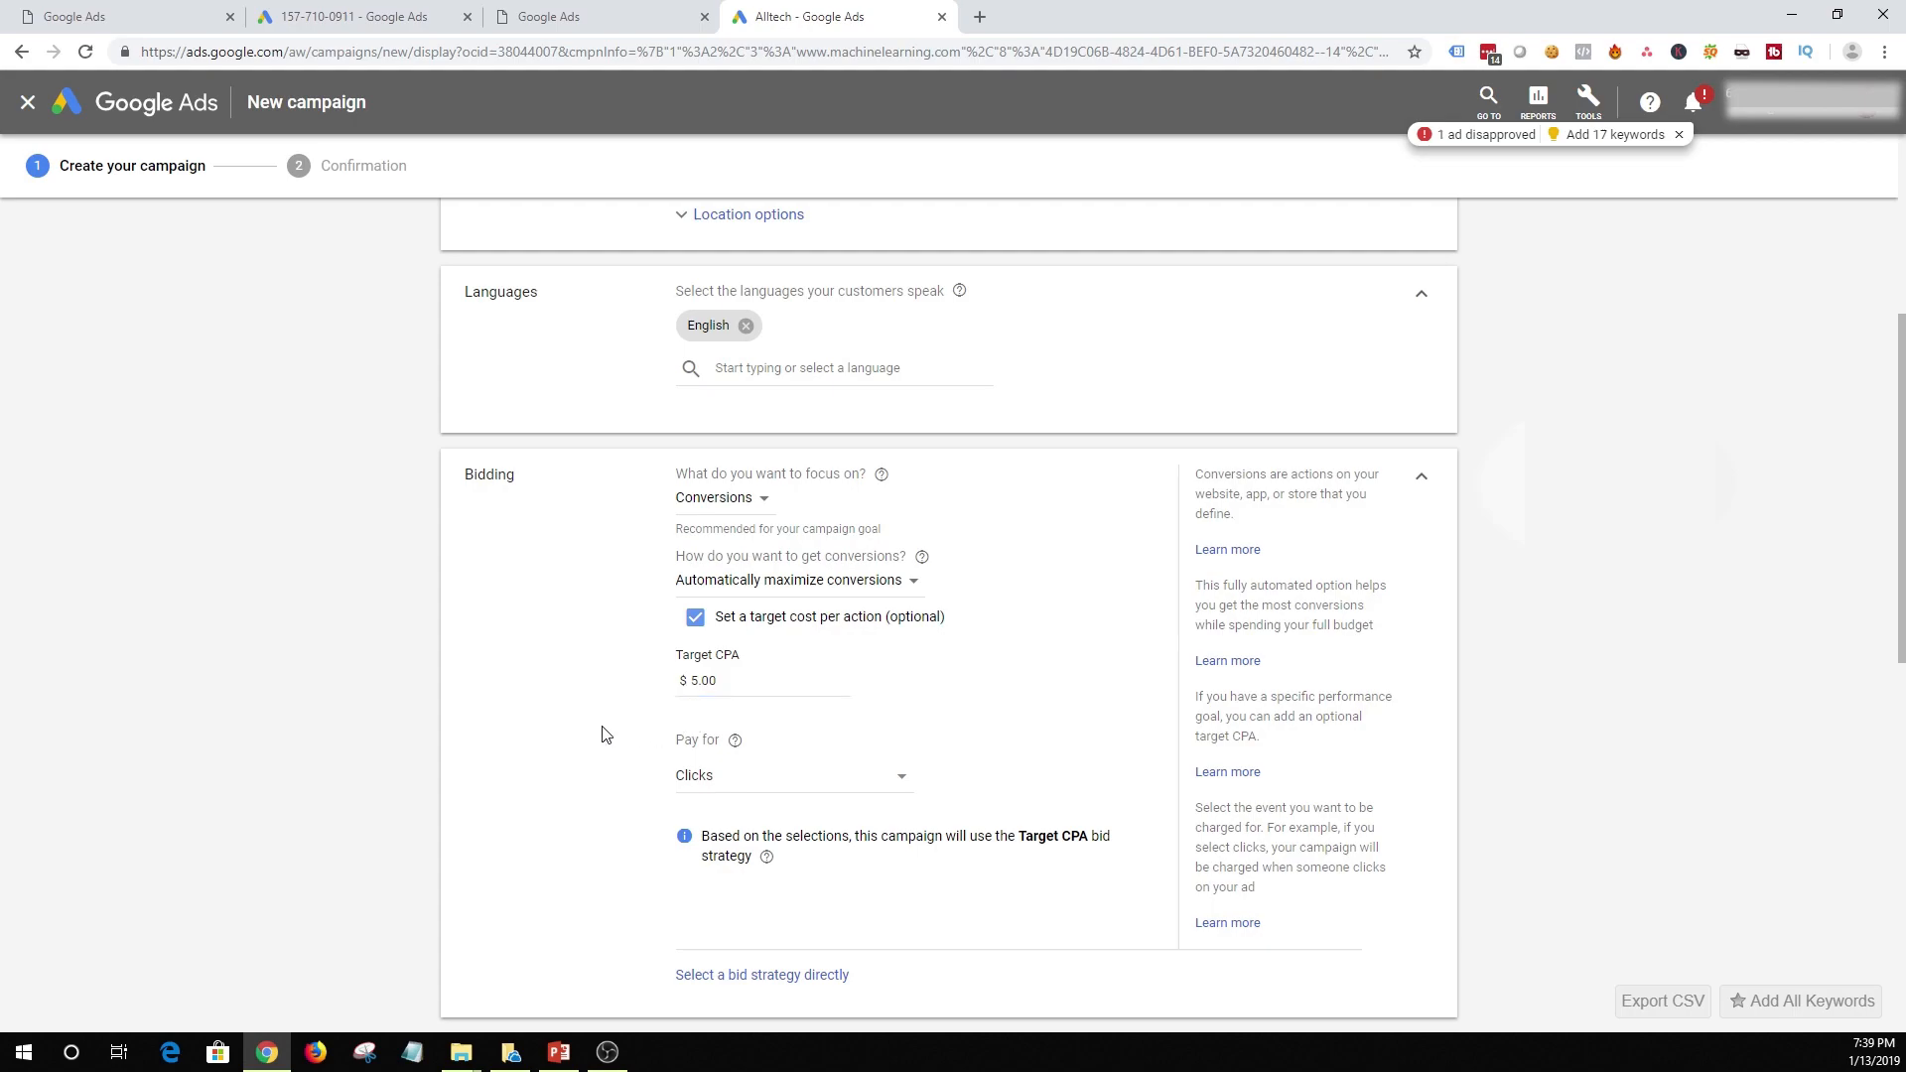
left_click(719, 778)
left_click(596, 800)
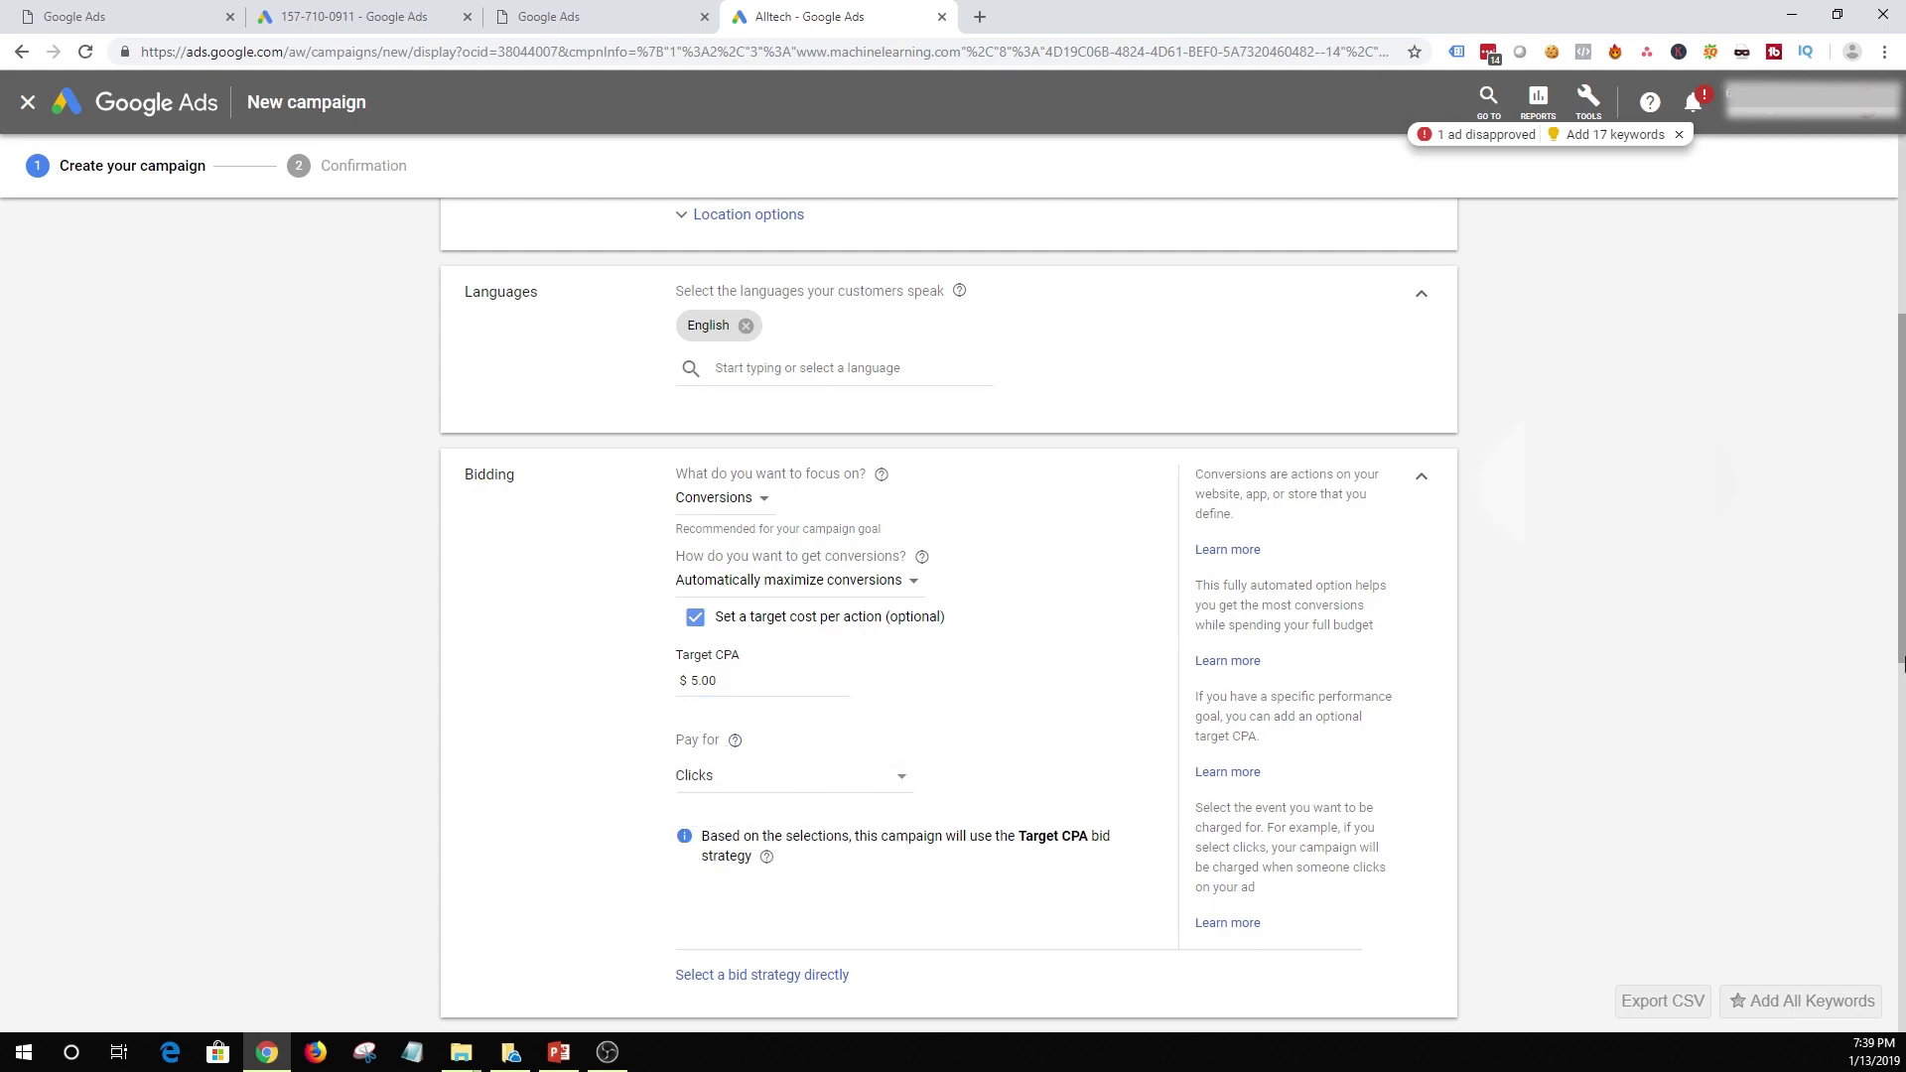
Set the average daily budget to $10
left_click_drag(1902, 533, 1898, 792)
left_click(725, 549)
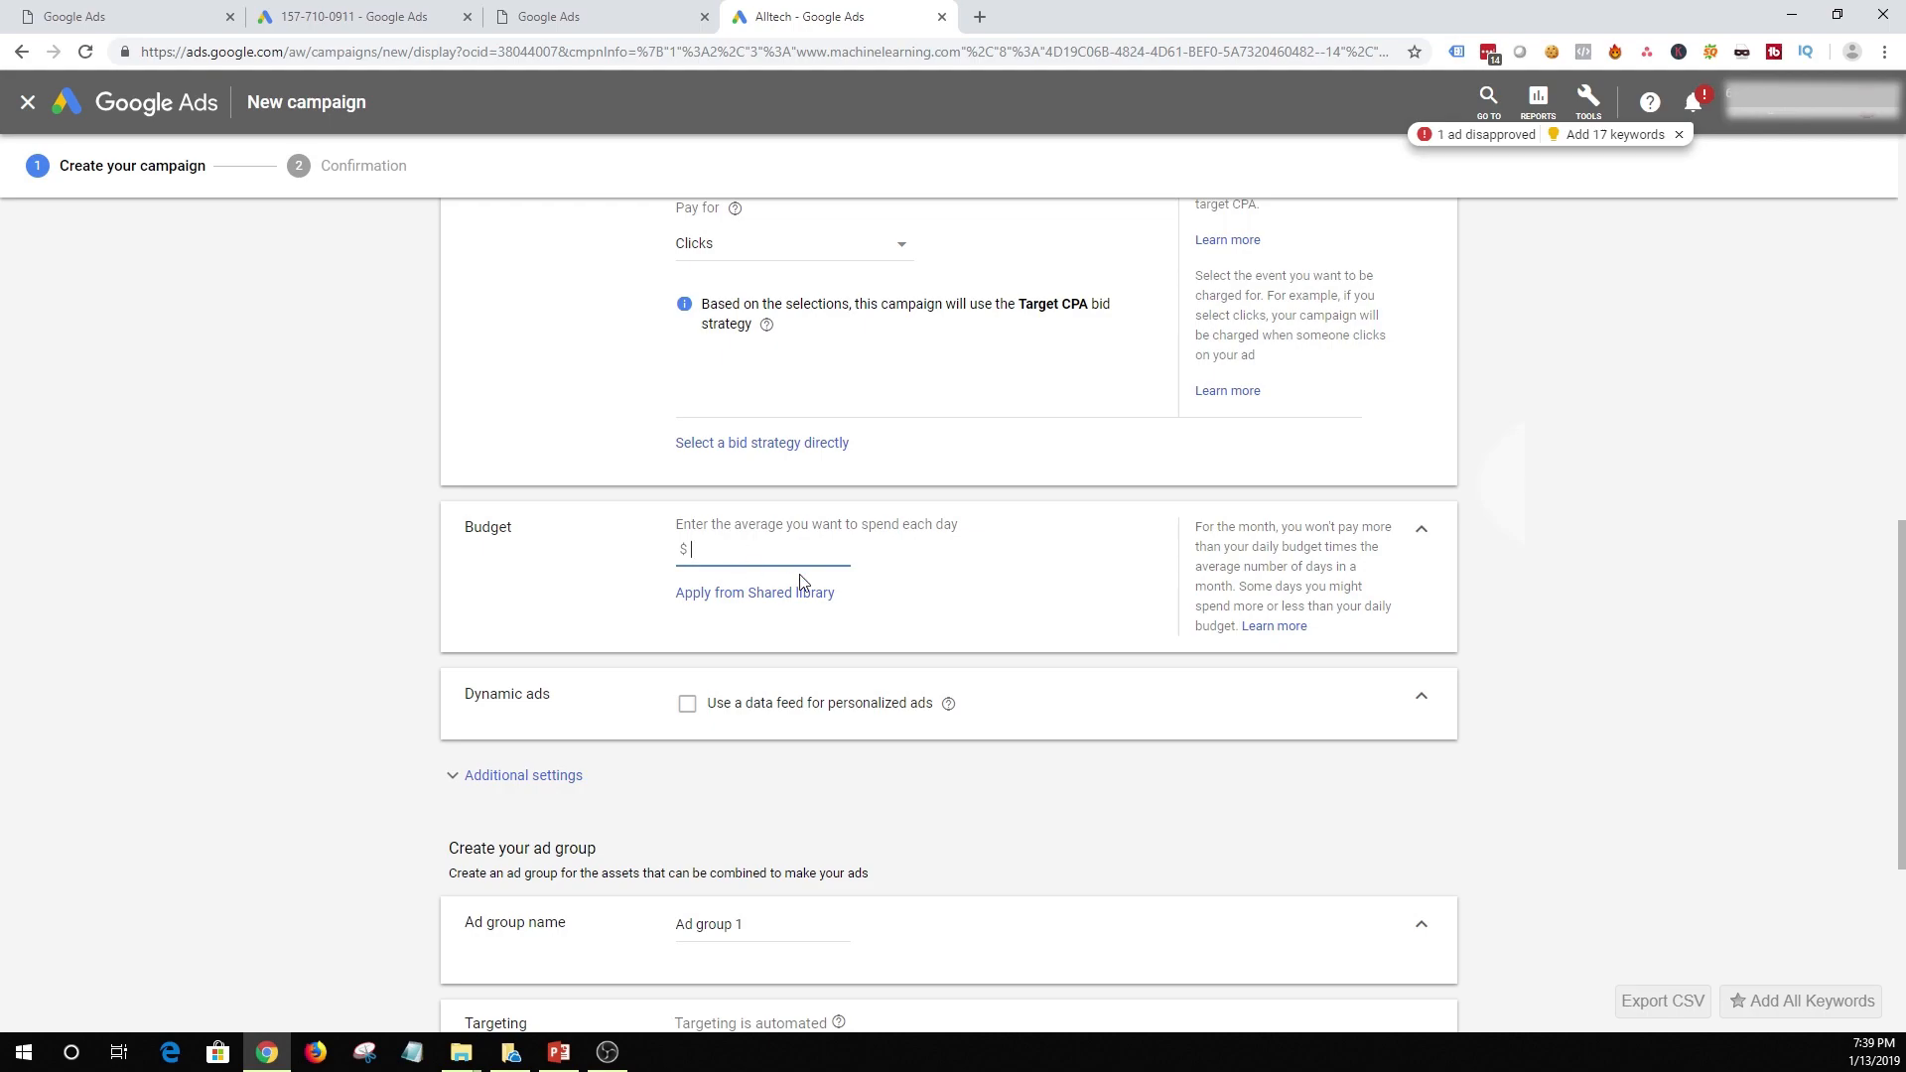
type("10")
left_click(1594, 616)
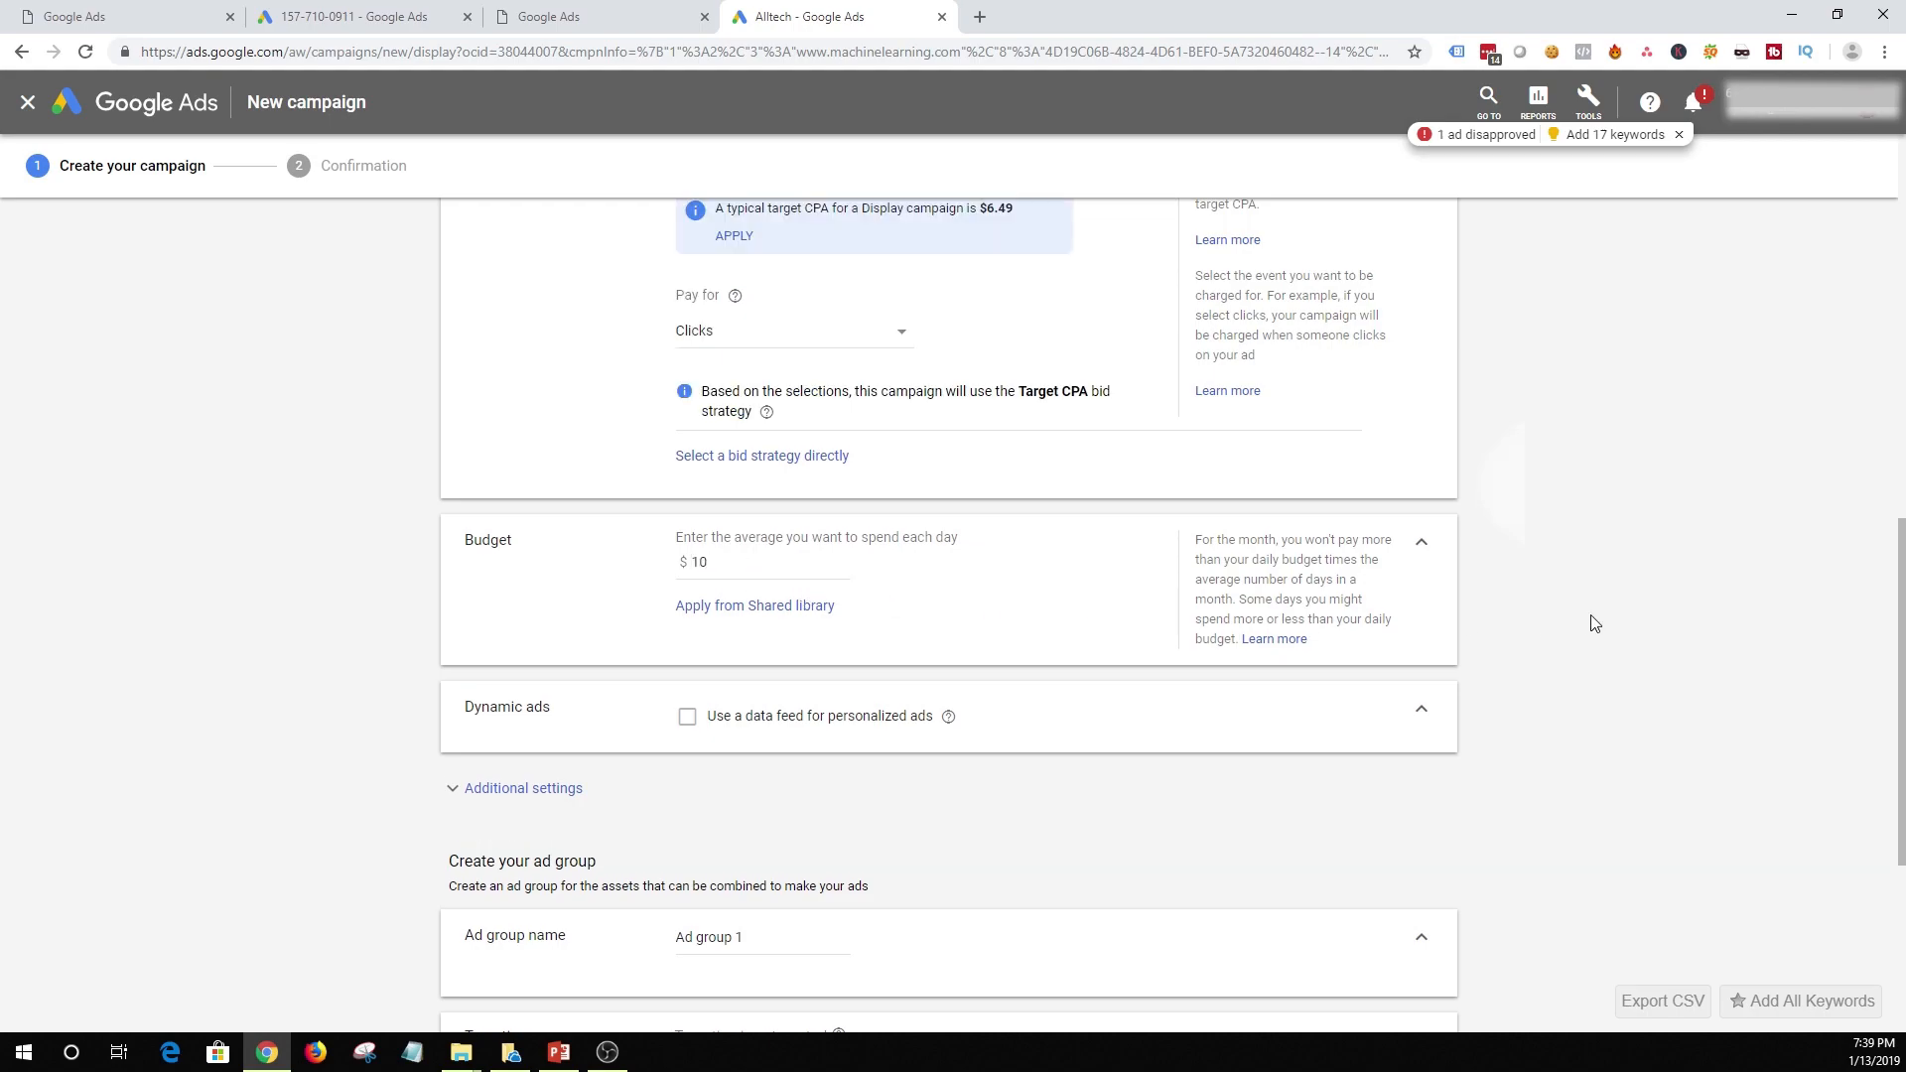
Replace the default ad group name with Business Strategies
scroll(755, 591, "down", 4)
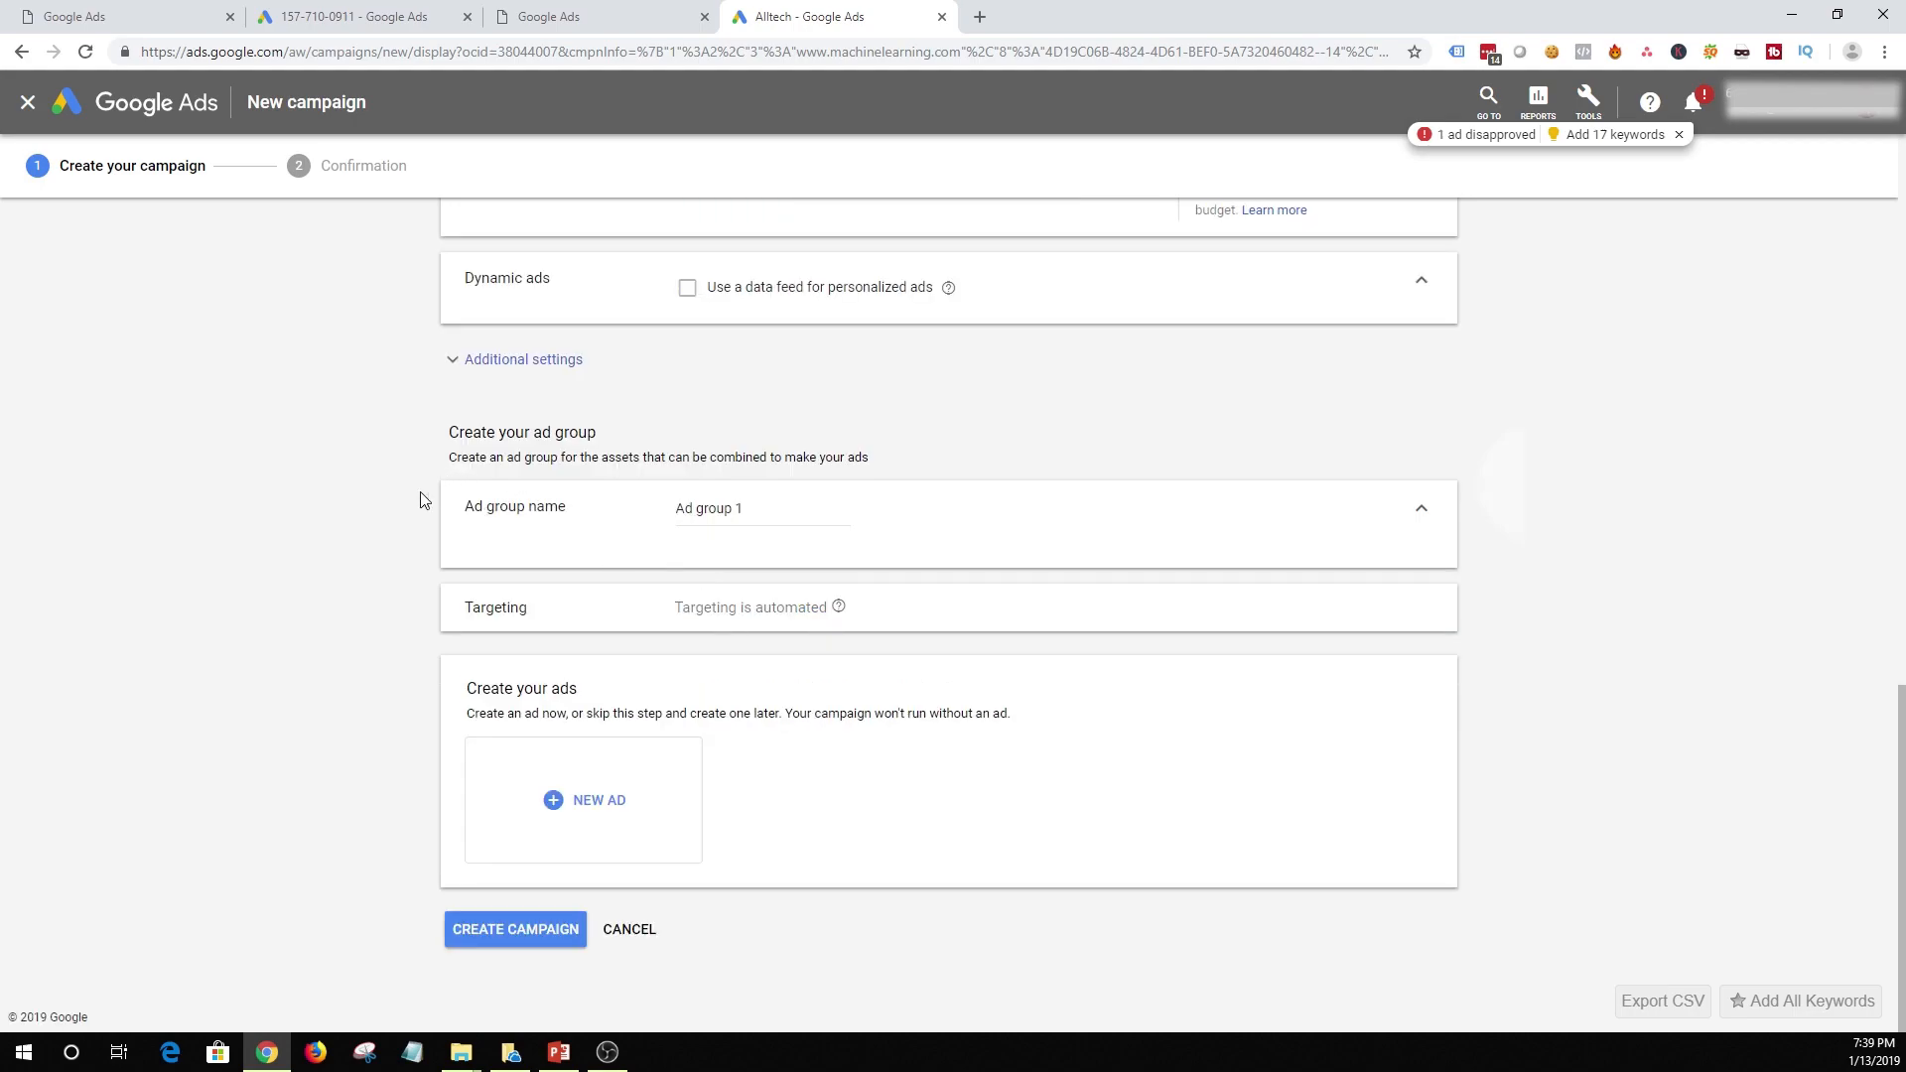
double_click(772, 508)
triple_click(769, 507)
left_click(765, 509)
left_click_drag(764, 509, 621, 536)
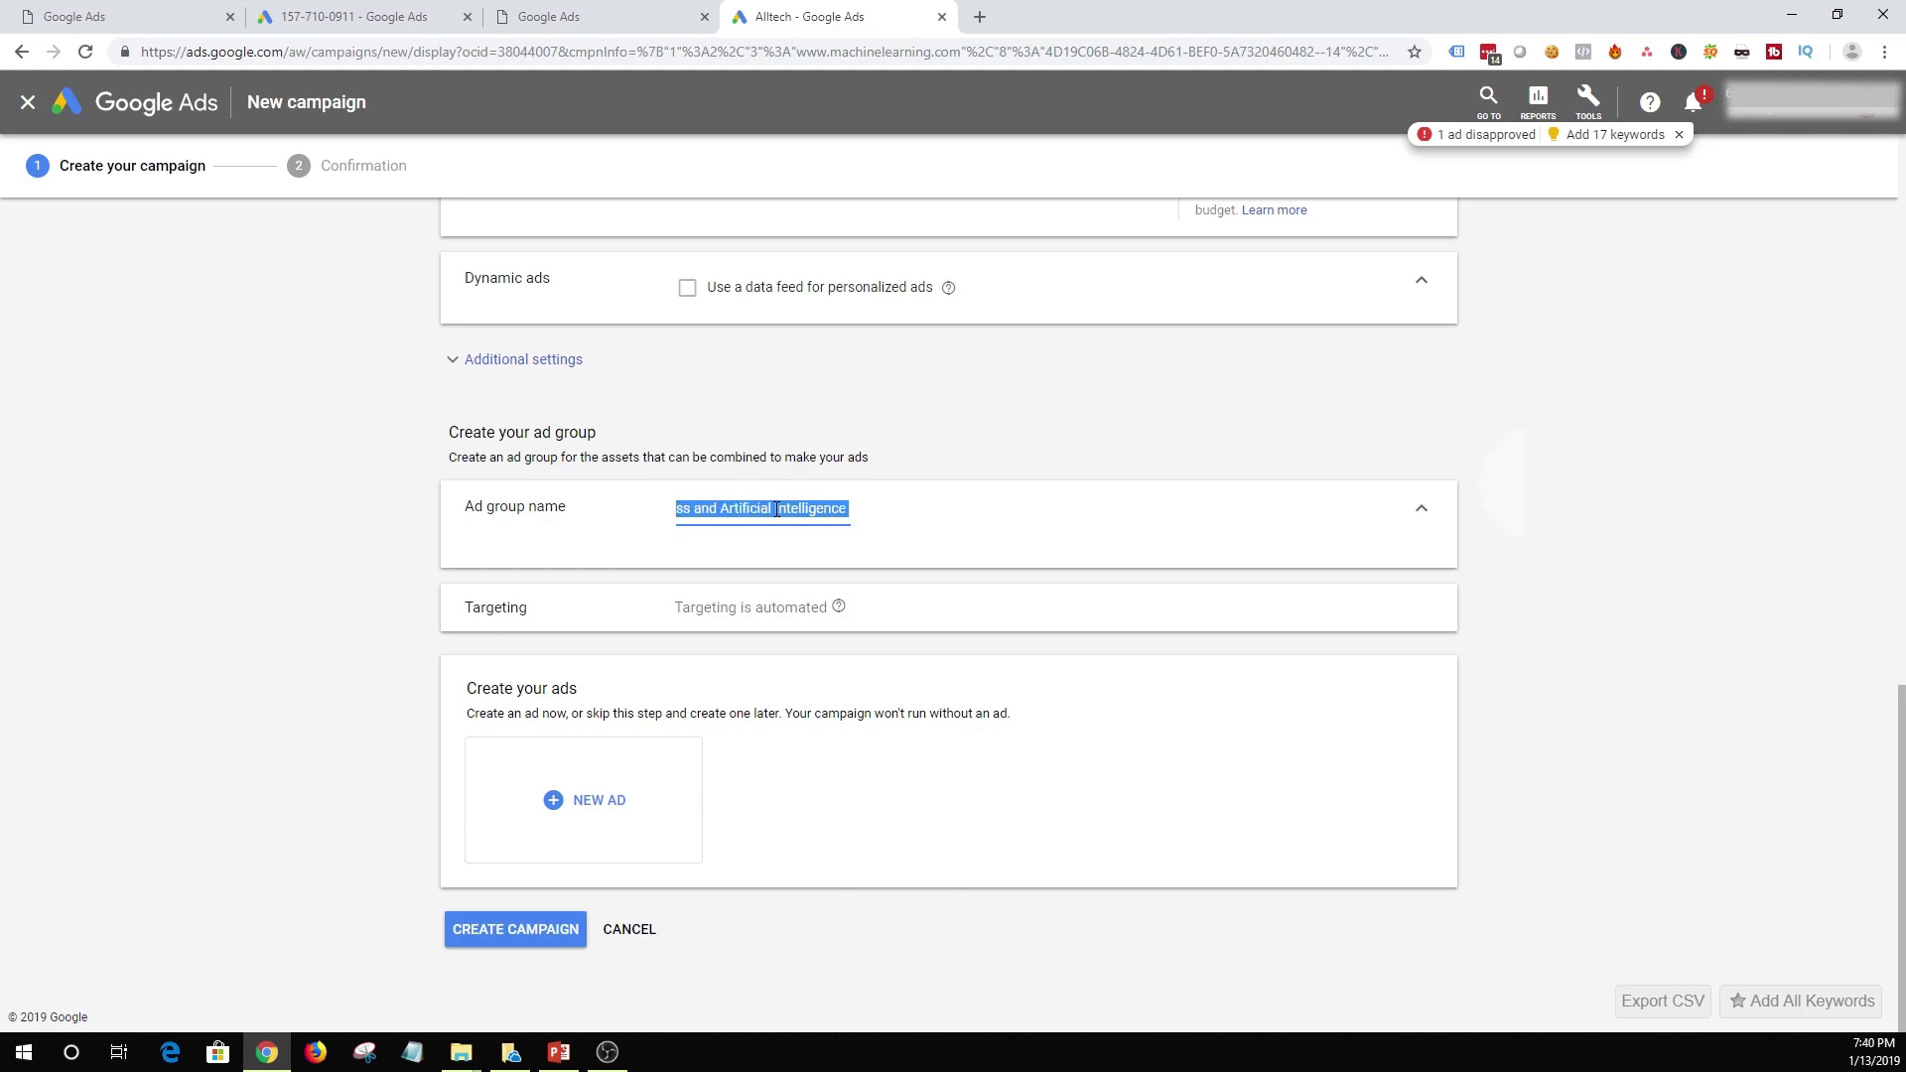
key("BackSpace")
type("Business Stratgegies")
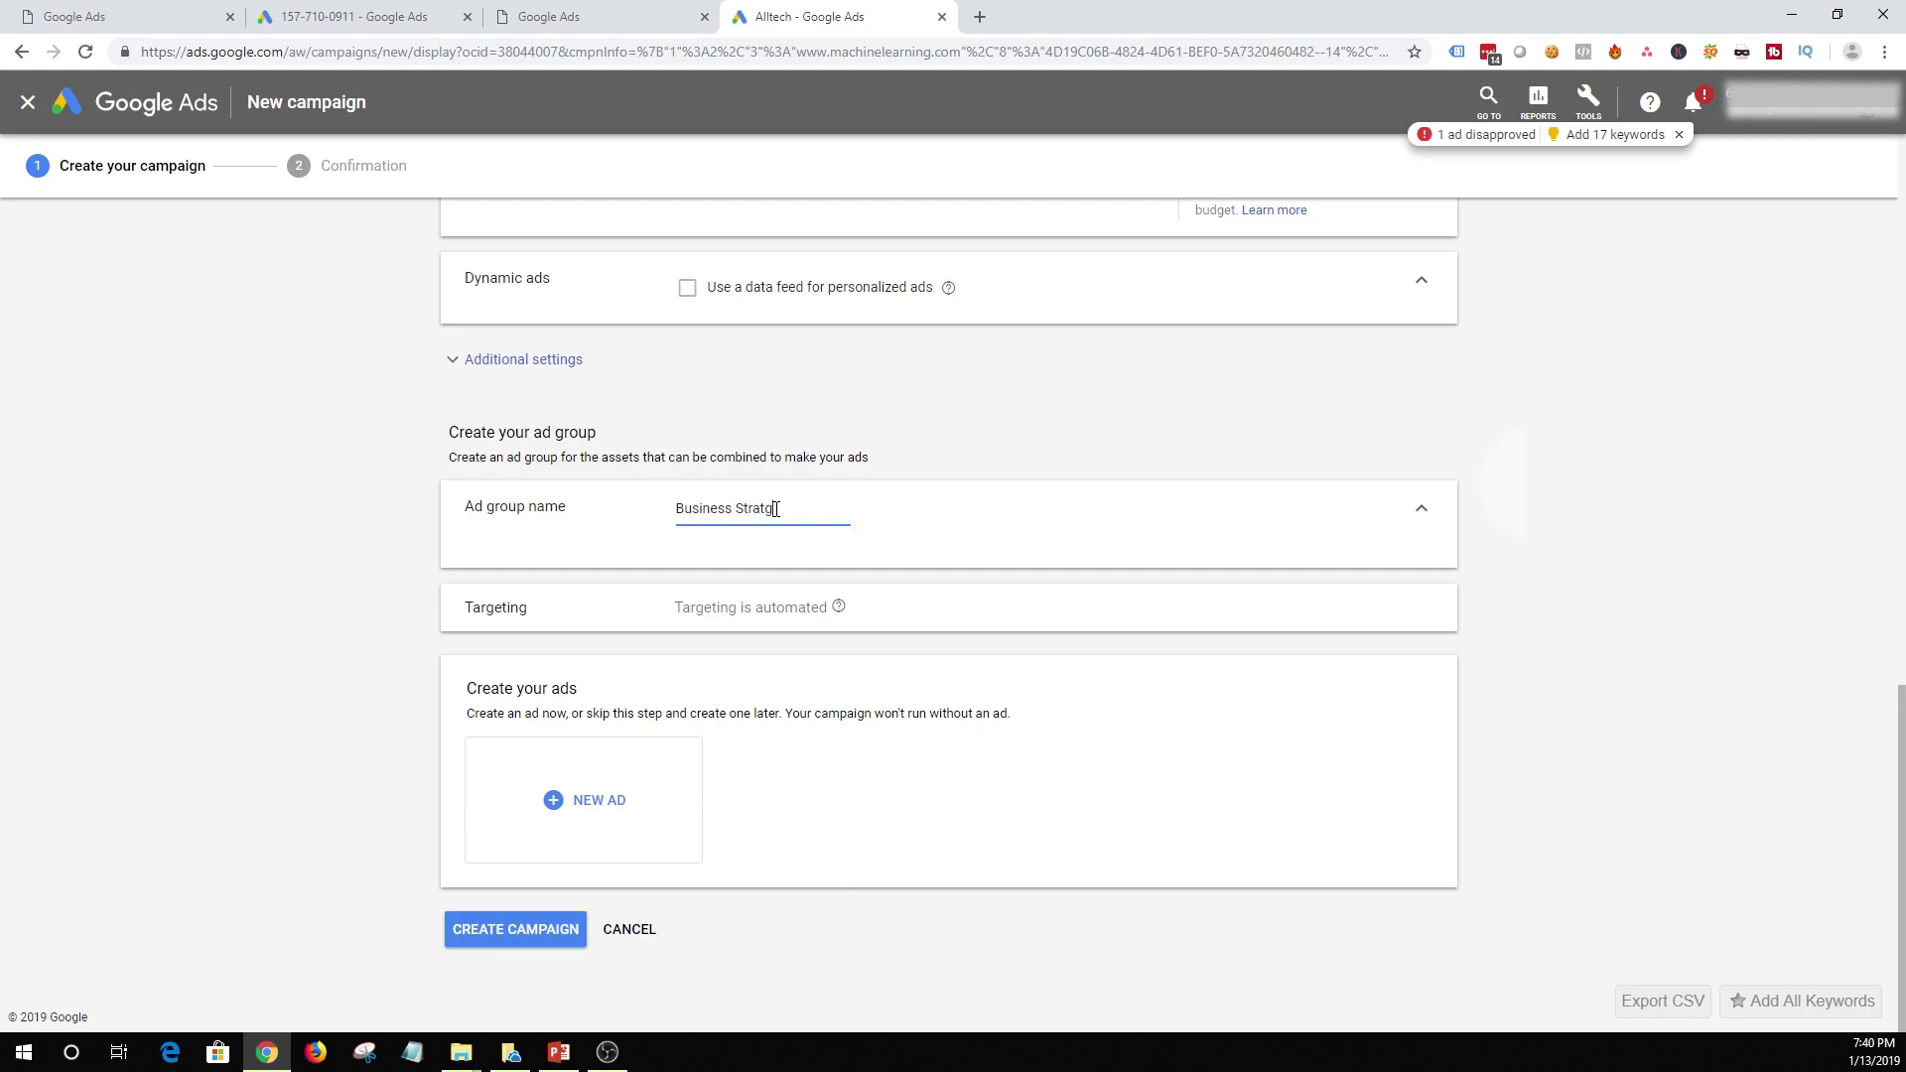
key("BackSpace")
key("BackSpace")
key("BackSpace")
key("BackSpace")
key("BackSpace")
key("BackSpace")
type("egies")
Enter Business and Artificial Intelligence as the ad group name, correcting the spelling of Intelligence
type("Business ")
type("and ")
type("A")
type("rti")
key("BackSpace")
type("tificial Al")
key("BackSpace")
key("BackSpace")
type("Inte")
type("gence")
right_click(794, 509)
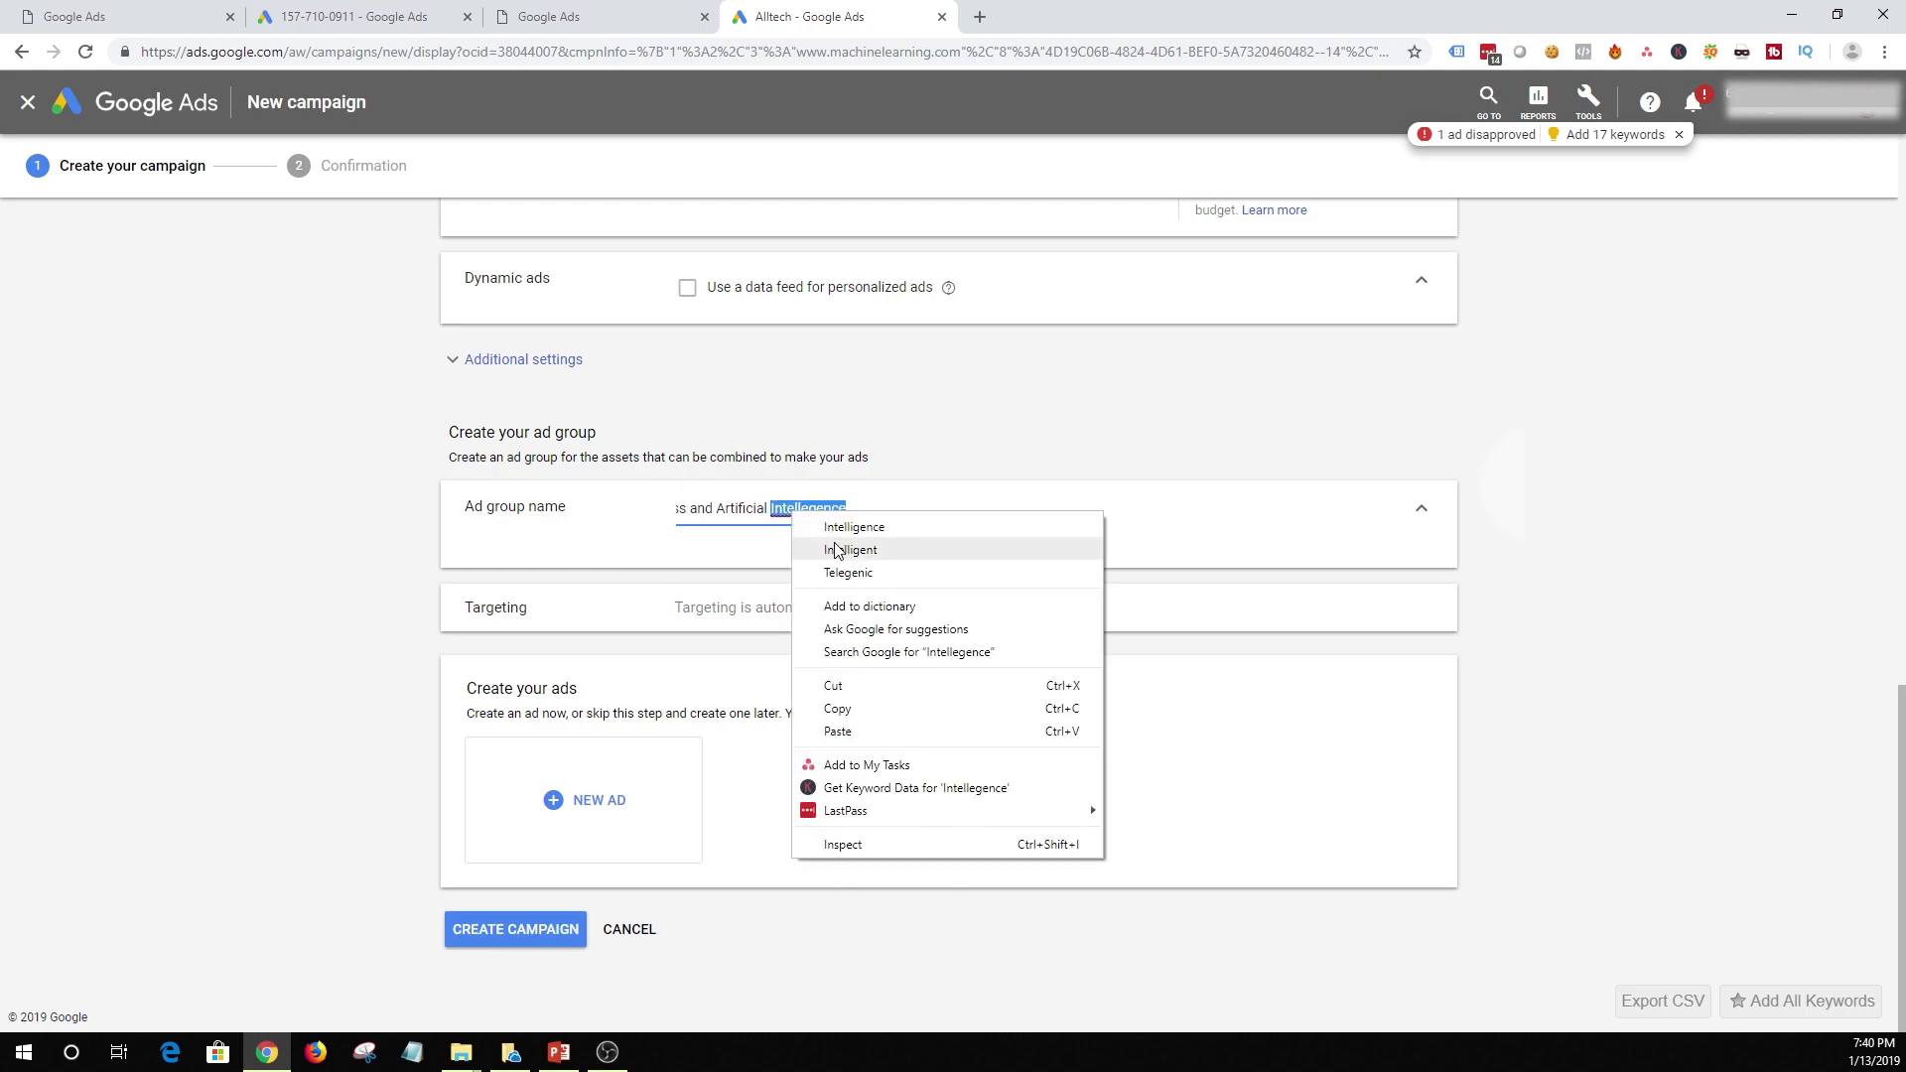
left_click(856, 528)
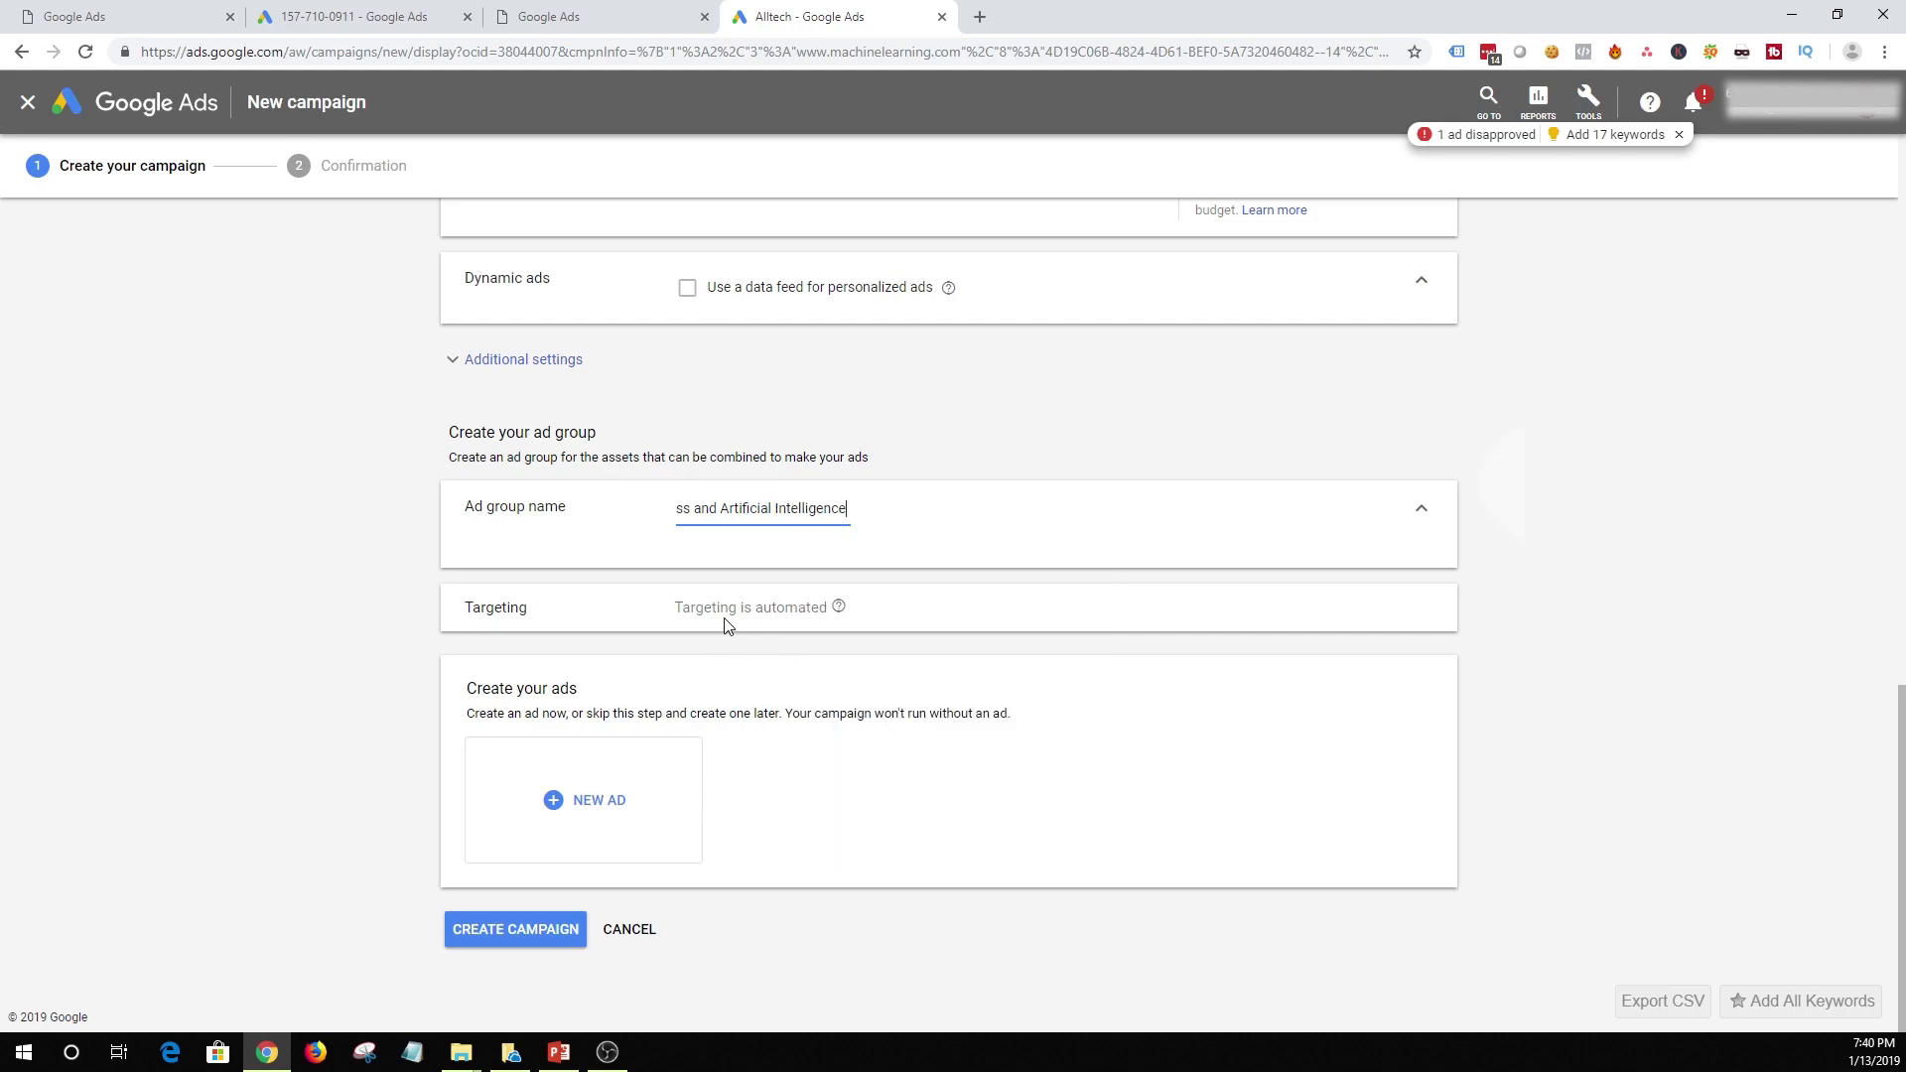
Clear the ad group name and rename the ad group as Business Strategies
triple_click(776, 509)
key("BackSpace")
type("Business")
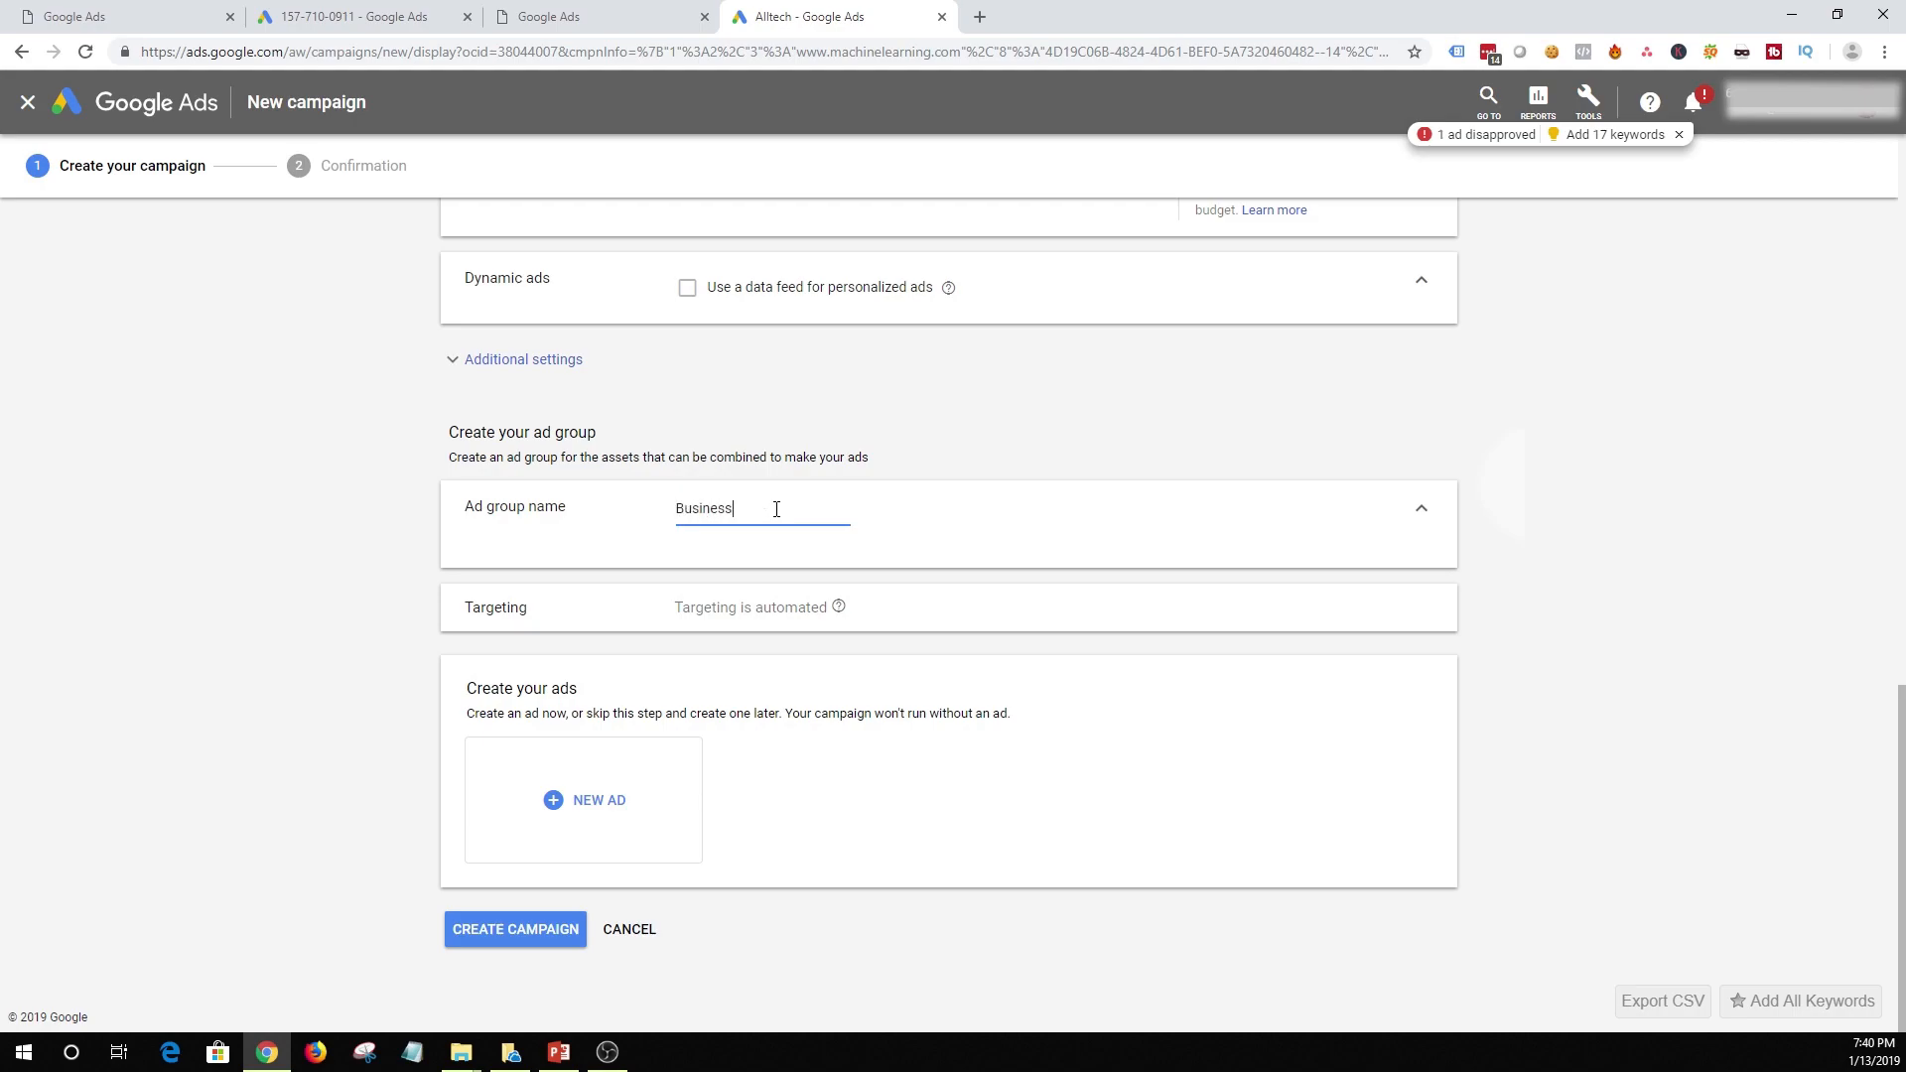
type(" Stratgegies")
key("BackSpace")
key("BackSpace")
key("BackSpace")
key("BackSpace")
key("BackSpace")
key("BackSpace")
type("egies")
left_click(1486, 566)
Check the new ad options, then create the campaign without an ad and continue to its overview
left_click(583, 796)
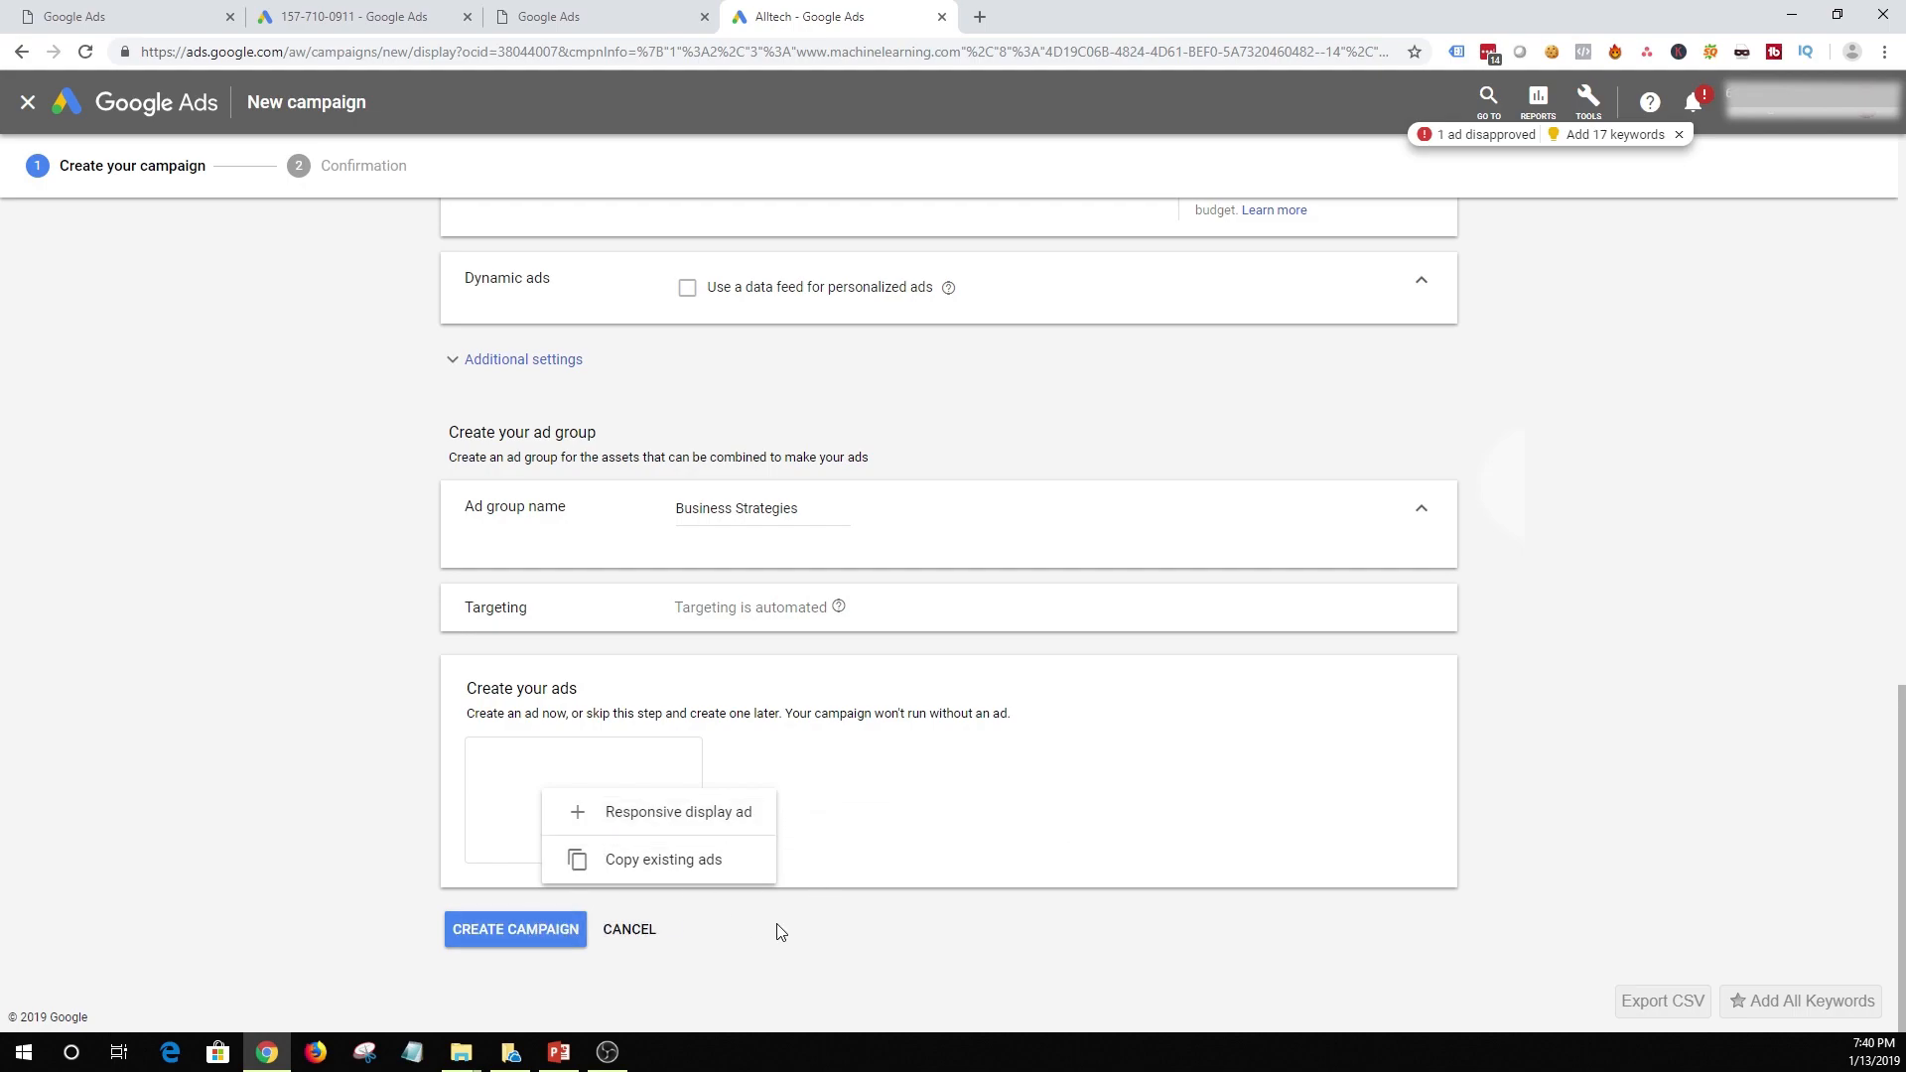
left_click(516, 935)
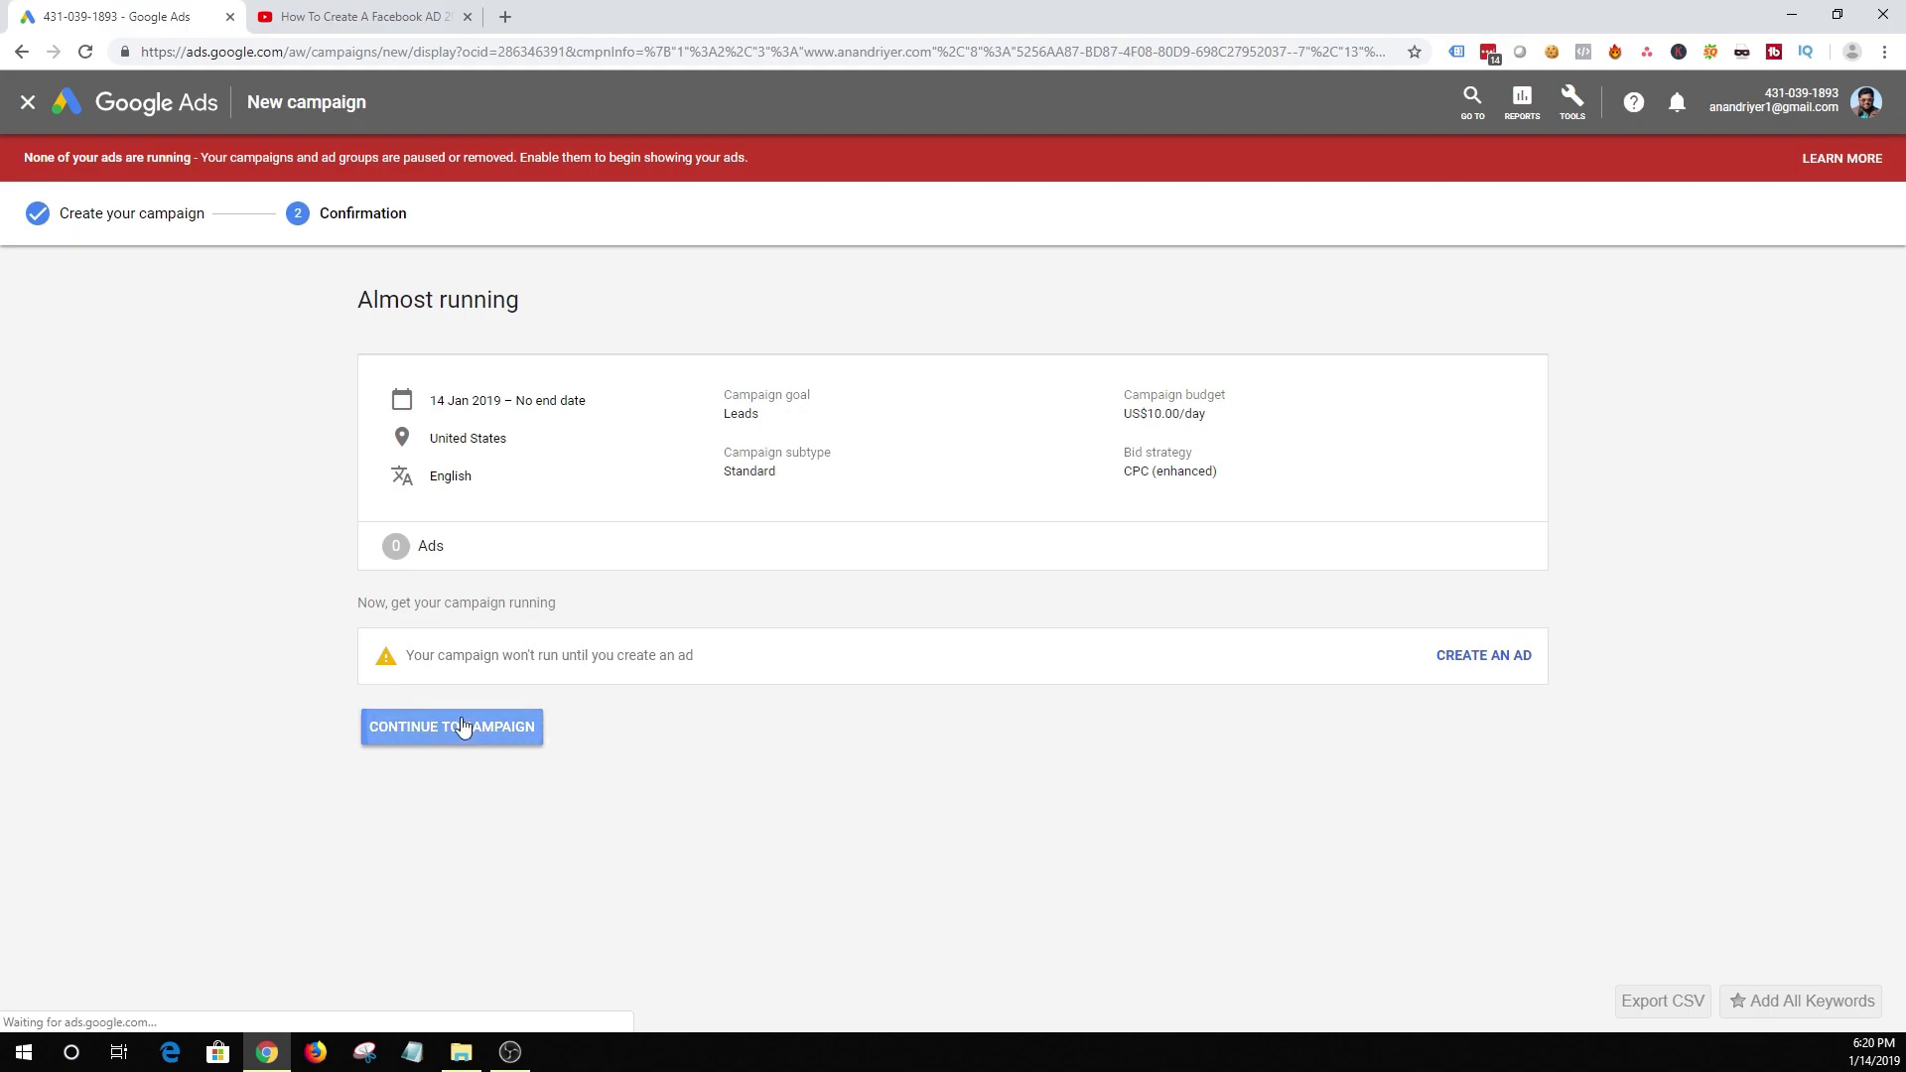
left_click(463, 727)
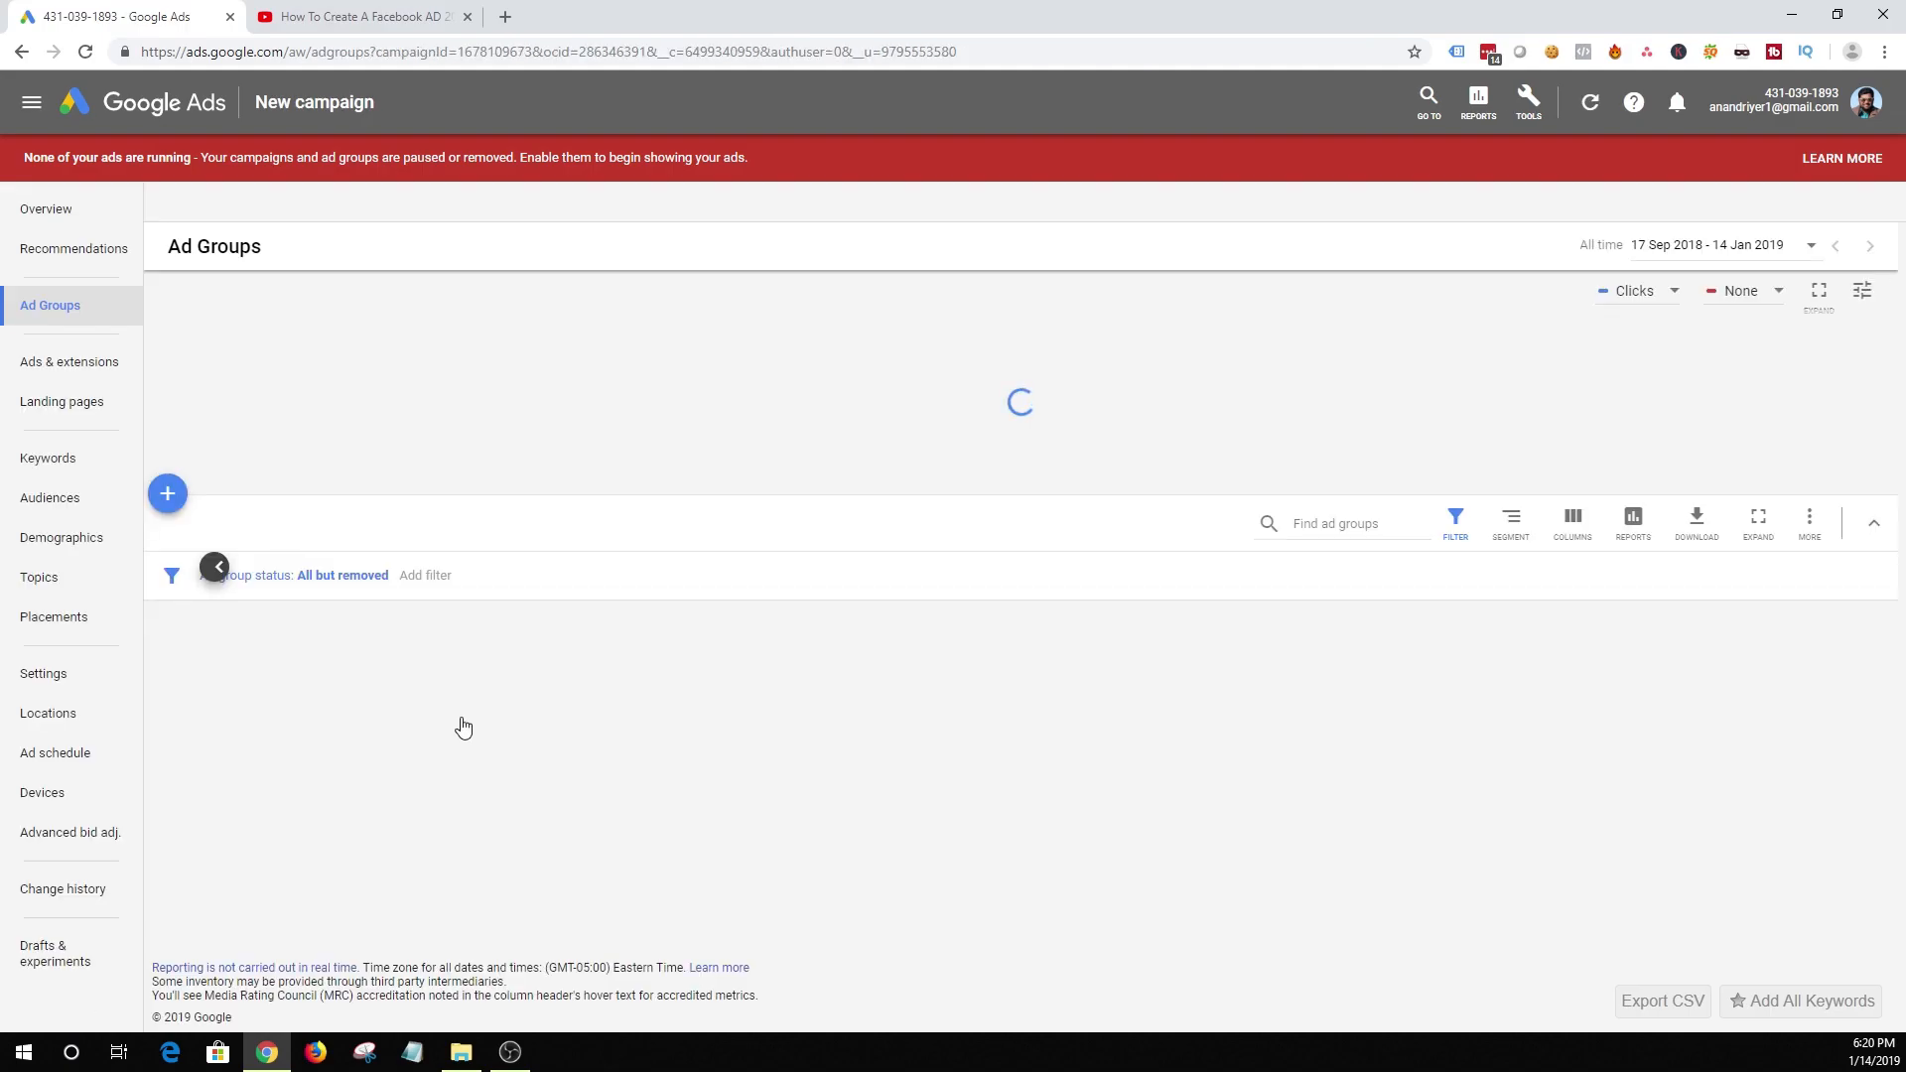